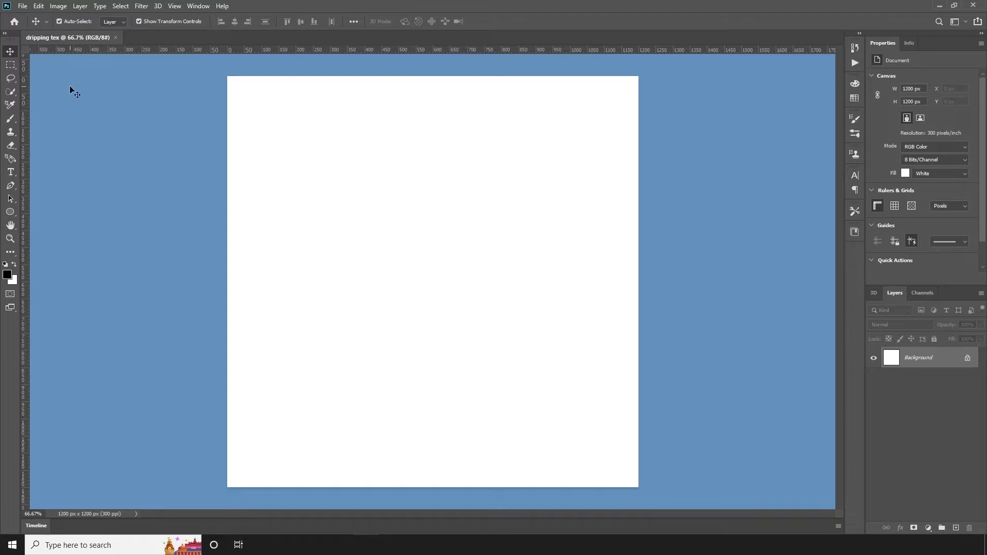
# Switch to the Horizontal Type tool to begin the title on the blank canvas.
pyautogui.click(11, 173)
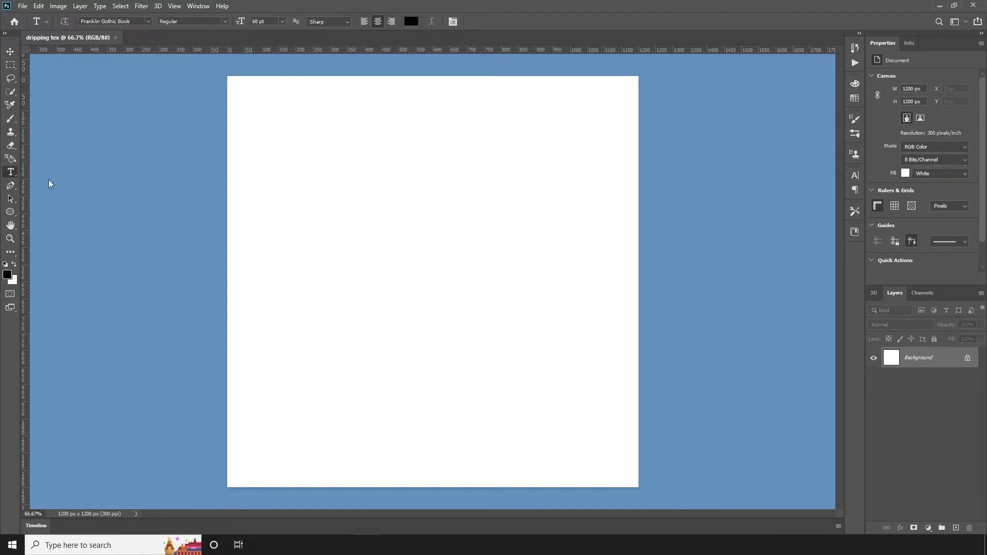
# Type 'THE' in the Ice kingdom font, then shrink and reposition it.
pyautogui.click(357, 225)
pyautogui.write('the')
pyautogui.hotkey('ctrl', 'Return')
pyautogui.doubleClick(380, 198)
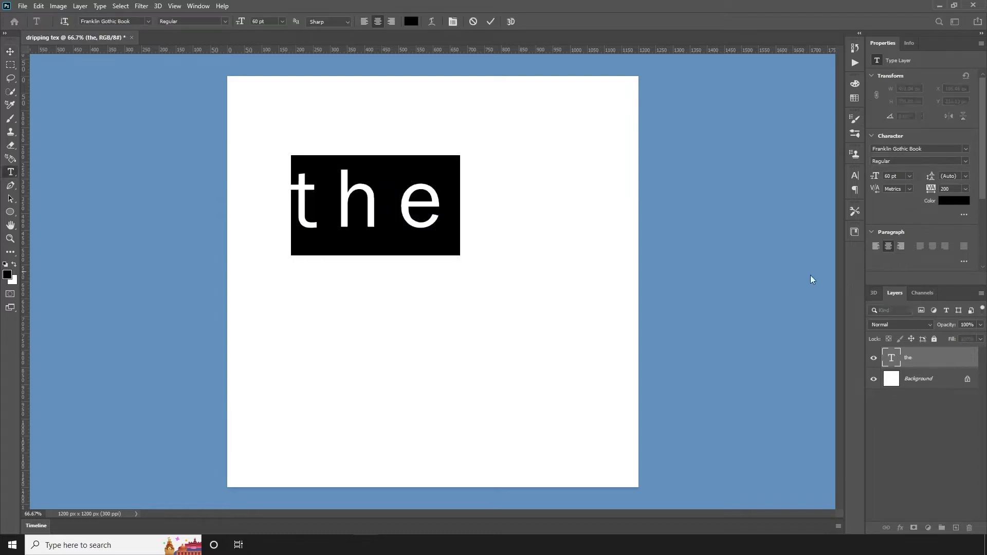
pyautogui.click(936, 147)
pyautogui.write('ice')
pyautogui.click(807, 181)
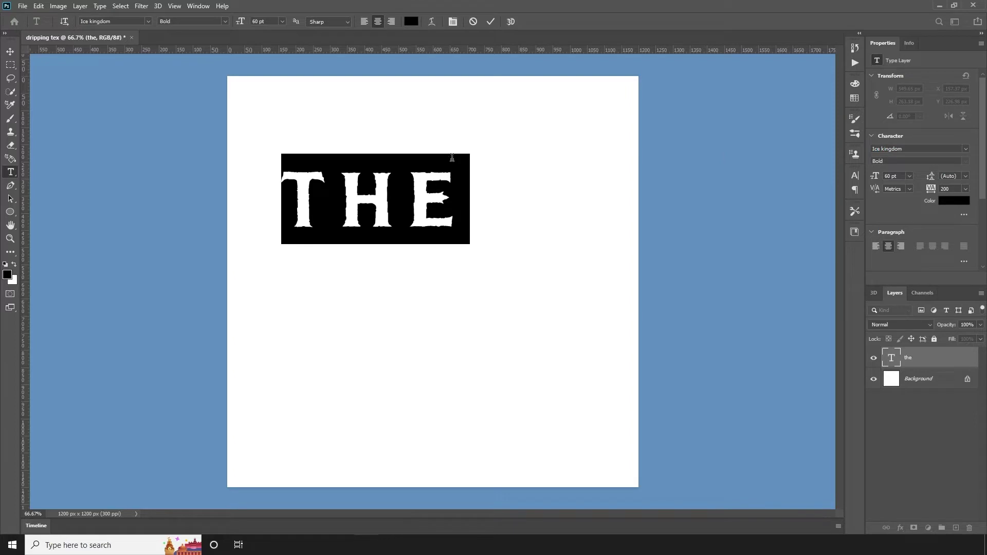
pyautogui.click(9, 51)
pyautogui.hotkey('ctrl', 't')
pyautogui.moveTo(407, 194); pyautogui.dragTo(447, 285)
pyautogui.press('Return')
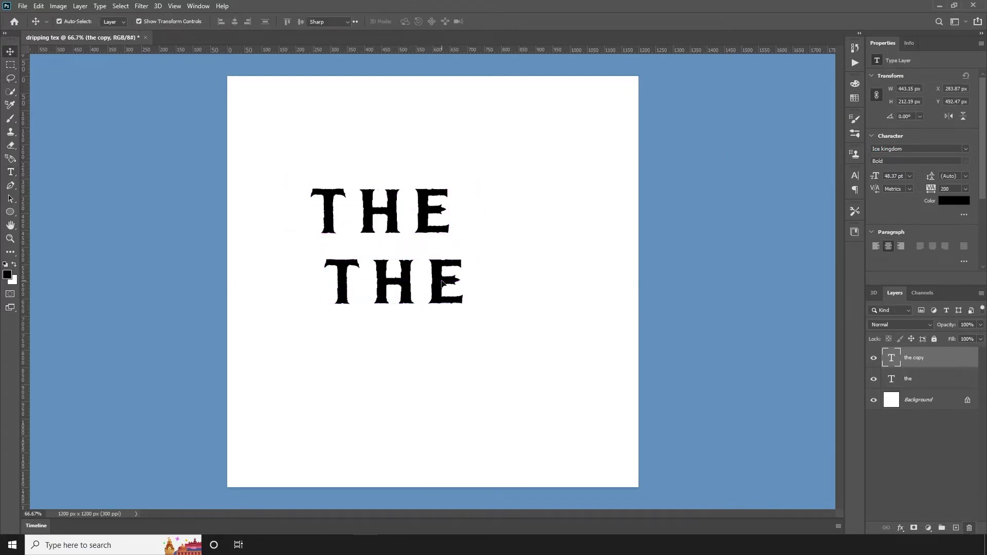
# Retype text copies as 'LOST' and 'STORY', stacked below THE.
pyautogui.doubleClick(440, 271)
pyautogui.write('lost')
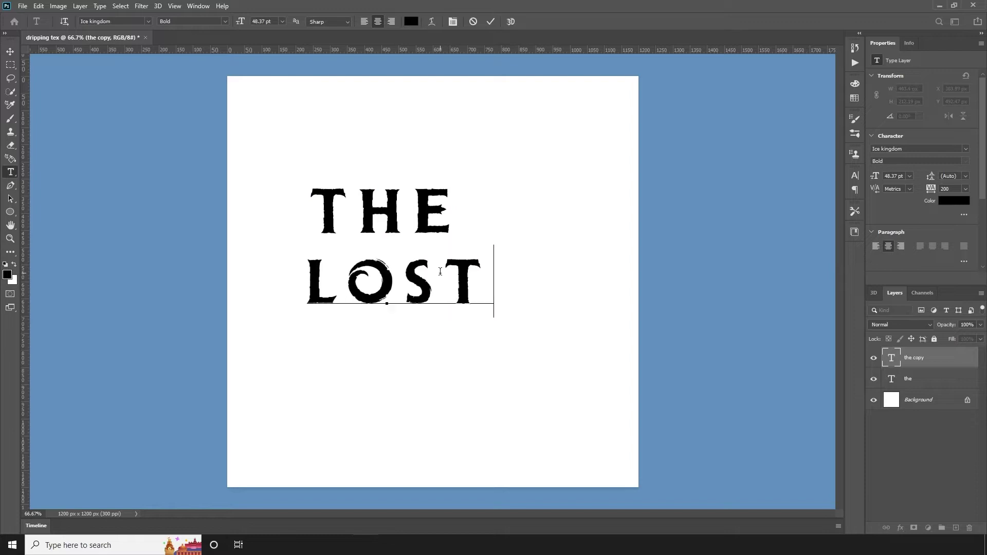
pyautogui.click(10, 51)
pyautogui.moveTo(411, 284); pyautogui.dragTo(425, 329)
pyautogui.doubleClick(425, 329)
pyautogui.write('story')
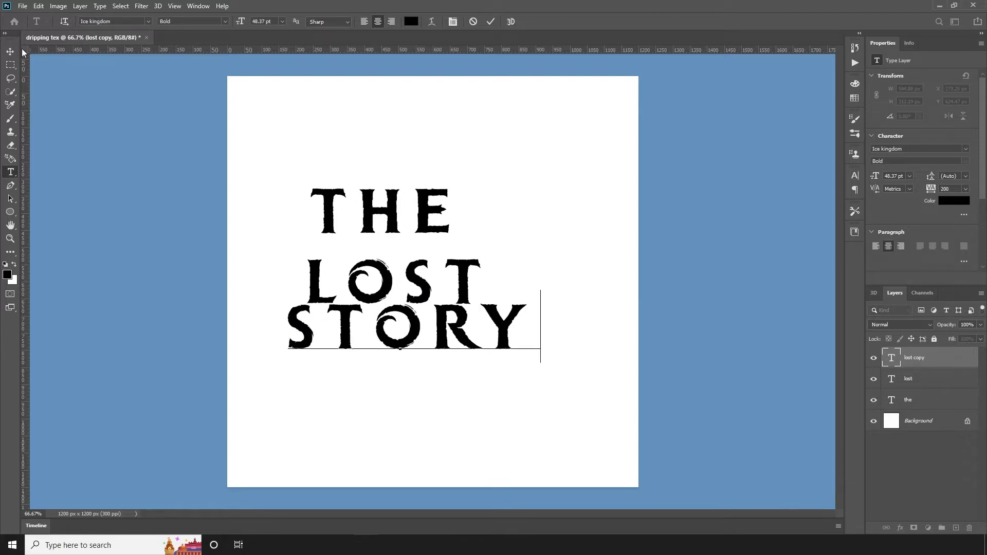
pyautogui.click(10, 52)
# Shrink THE above LOST and STORY tucked under it.
pyautogui.click(380, 211)
pyautogui.moveTo(451, 184); pyautogui.dragTo(398, 221)
pyautogui.click(453, 333)
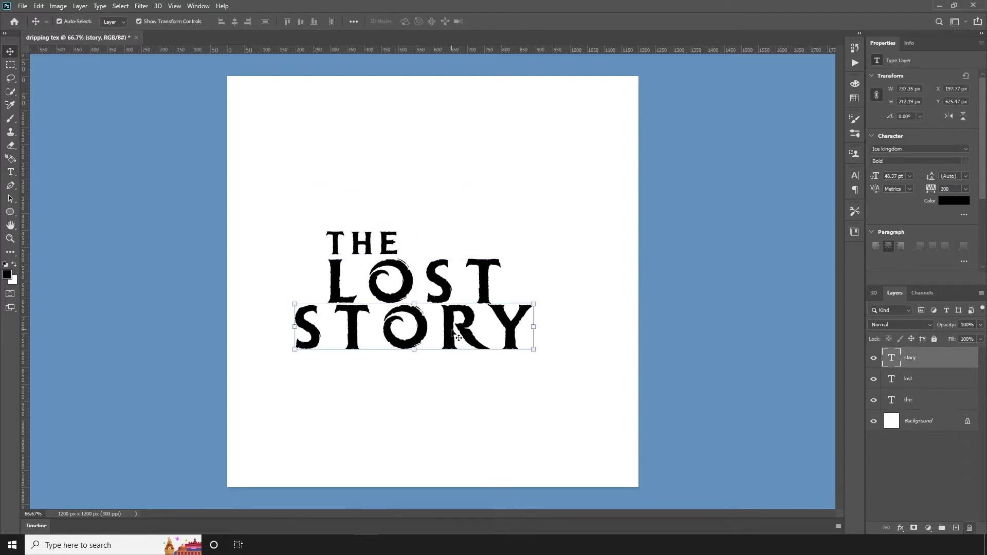
pyautogui.moveTo(294, 326); pyautogui.dragTo(440, 327)
pyautogui.press('t')
# Colour the THE text dark red (#9e0000).
pyautogui.doubleClick(382, 245)
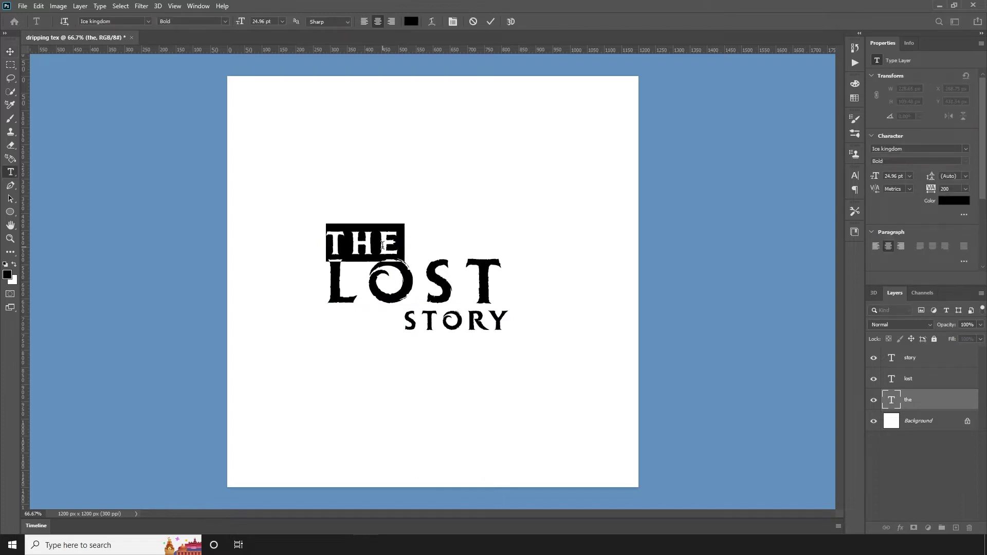
pyautogui.click(954, 200)
pyautogui.click(802, 367)
pyautogui.moveTo(802, 367); pyautogui.dragTo(807, 365)
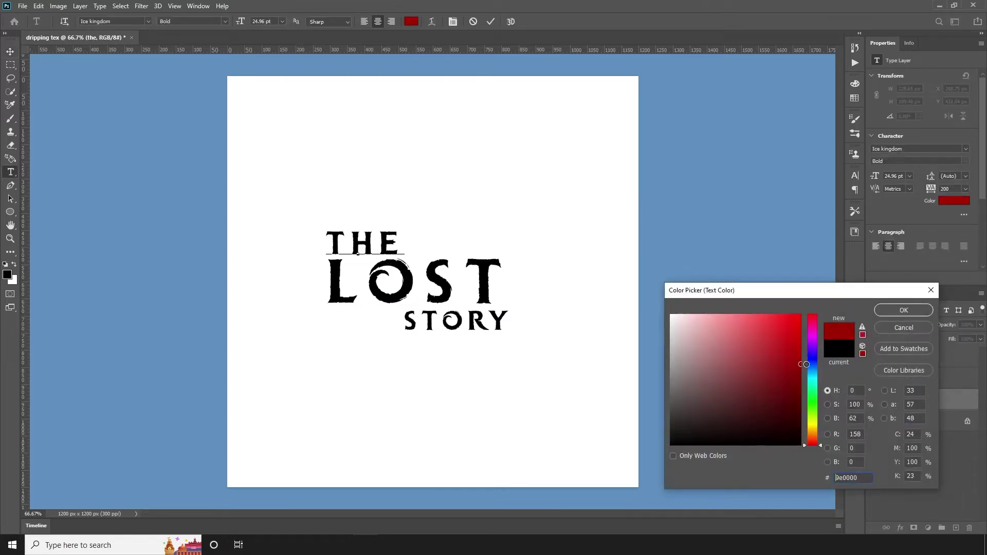
pyautogui.click(920, 308)
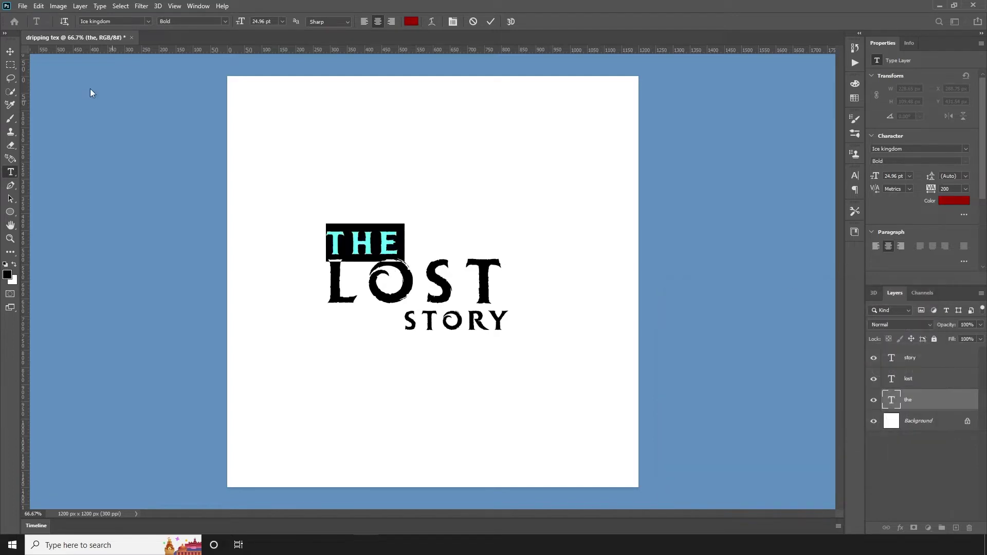
# Give LOST and STORY the same dark red colour and deselect the title layers.
pyautogui.doubleClick(887, 379)
pyautogui.click(954, 201)
pyautogui.click(905, 310)
pyautogui.doubleClick(891, 358)
pyautogui.click(954, 201)
pyautogui.click(906, 310)
pyautogui.hotkey('ctrl', 'Return')
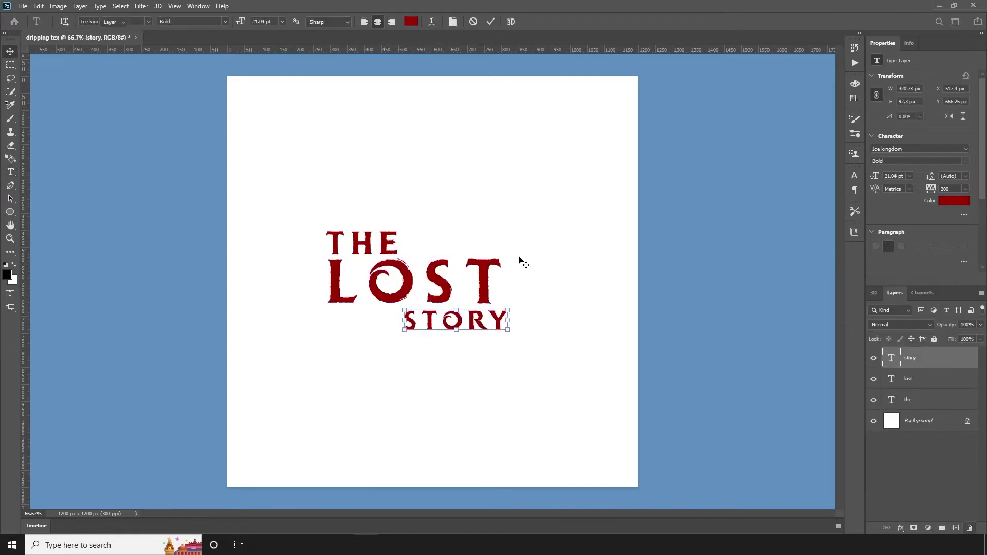
pyautogui.press('v')
pyautogui.click(614, 288)
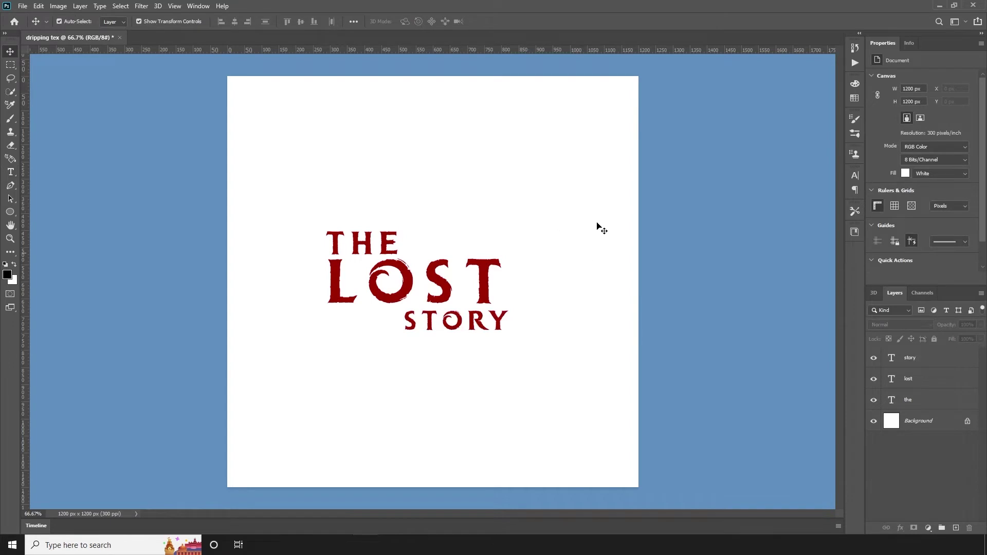
pyautogui.click(22, 6)
# Create a new document named 'fiver', 1200 × 1200 px at 300 ppi.
pyautogui.click(21, 19)
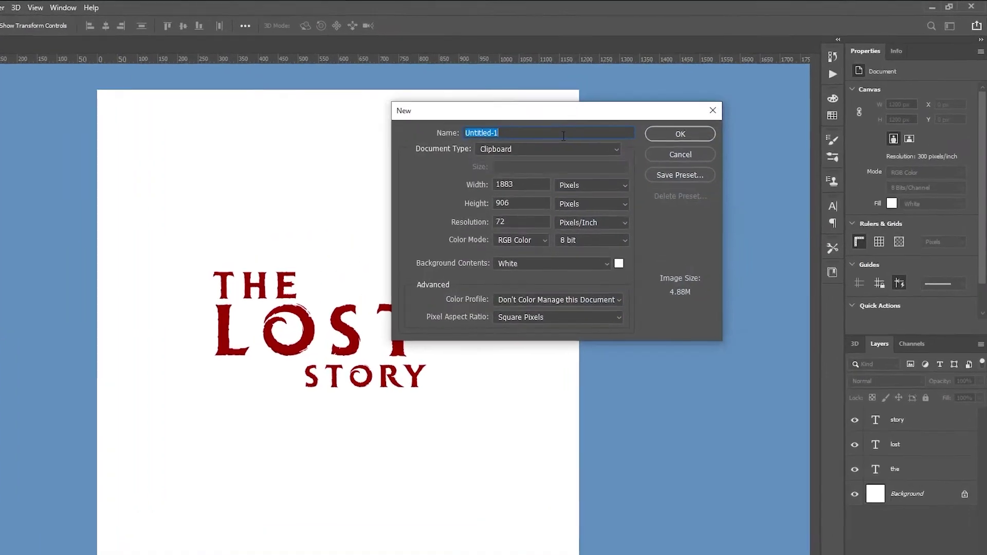
pyautogui.write('fiver')
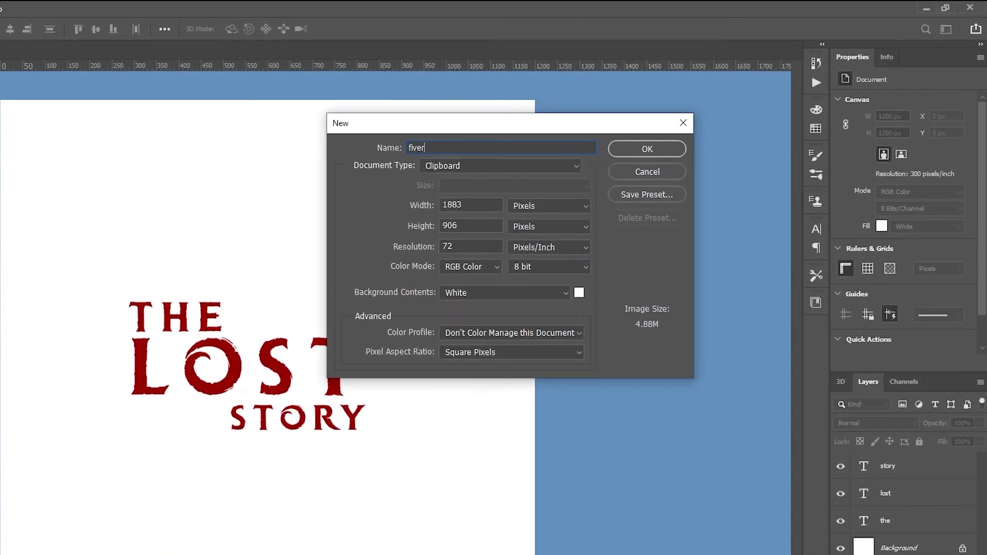
pyautogui.click(431, 201)
pyautogui.write('2')
pyautogui.press('BackSpace')
pyautogui.write('1200')
pyautogui.press('Tab')
pyautogui.write('1200')
pyautogui.moveTo(460, 247); pyautogui.dragTo(426, 242)
pyautogui.write('300')
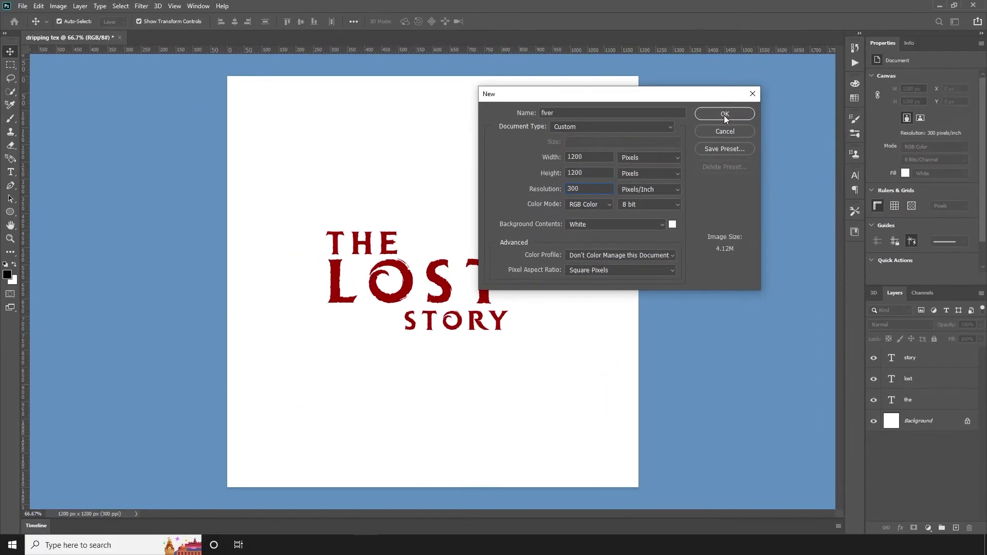
pyautogui.click(677, 136)
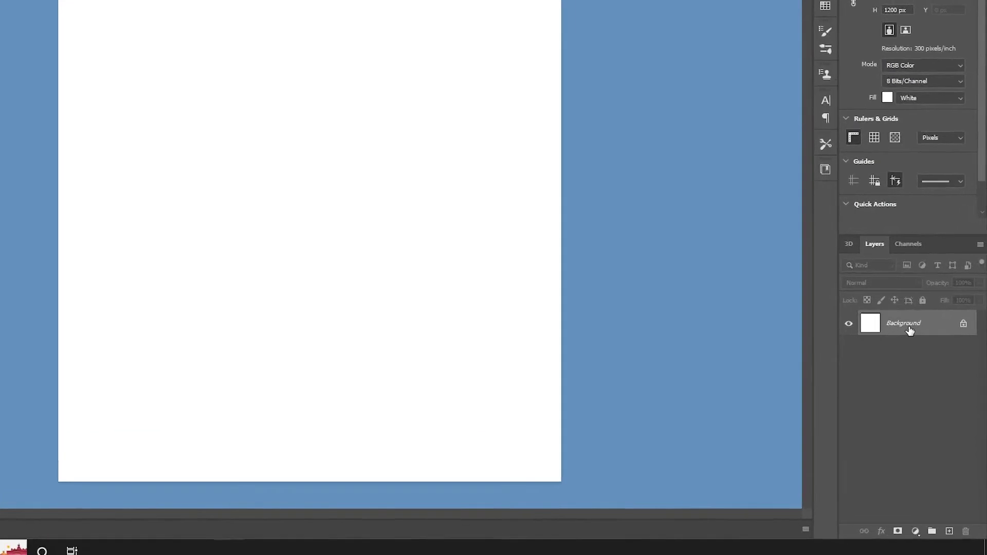
# Convert the Background layer into a smart object, Layer 0.
pyautogui.click(922, 359)
pyautogui.click(929, 400)
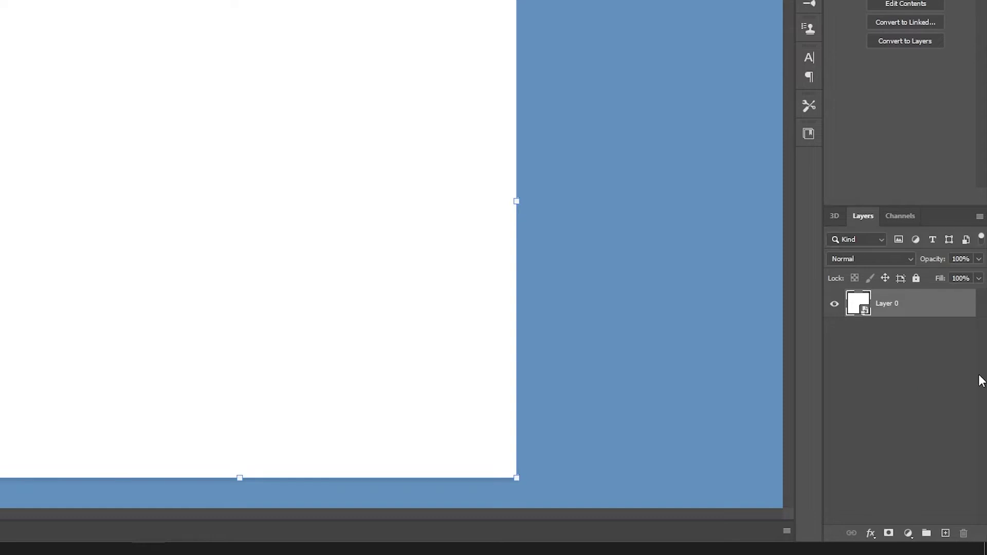
pyautogui.click(967, 360)
pyautogui.click(894, 306)
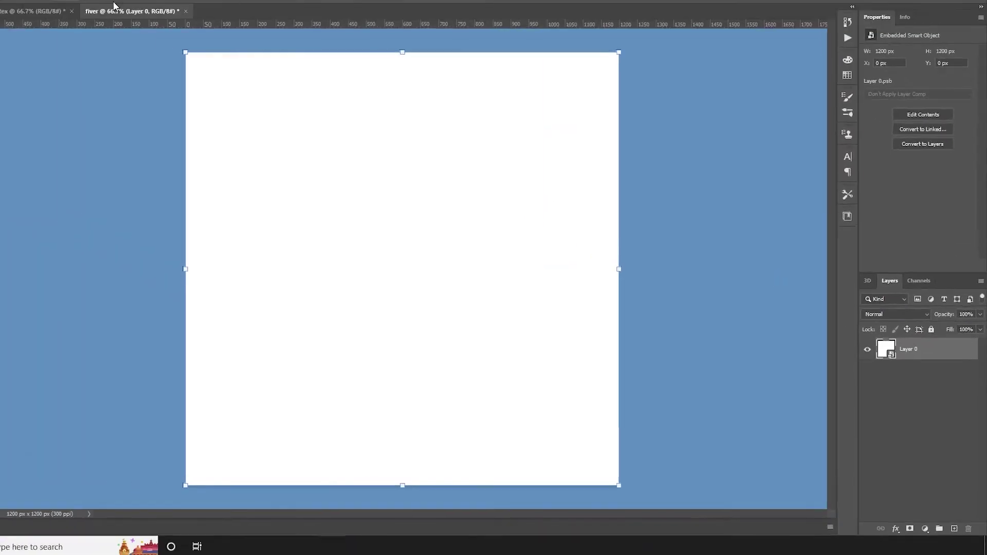
pyautogui.click(145, 8)
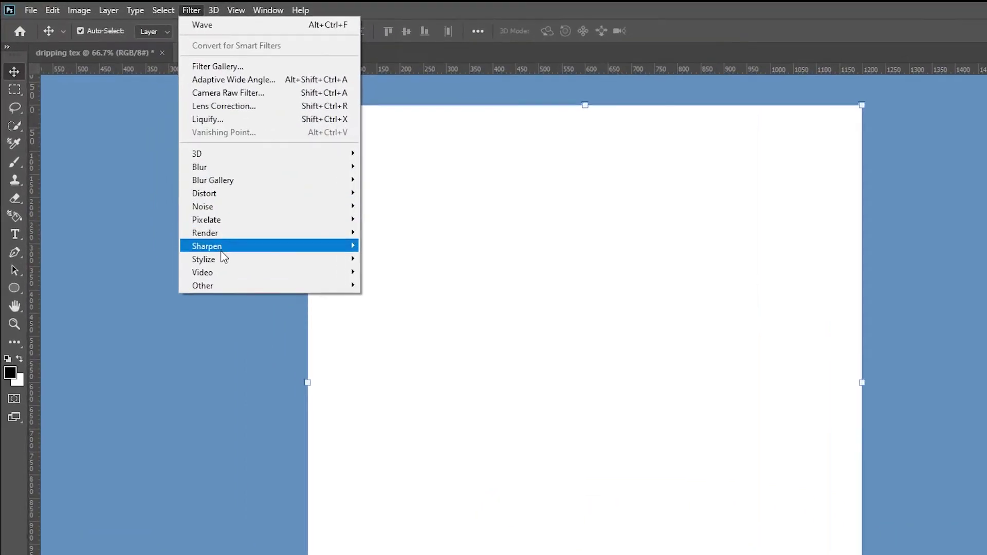
# Render a Fibers texture on Layer 0 with Variance 16 and Strength 5.
pyautogui.moveTo(230, 239)
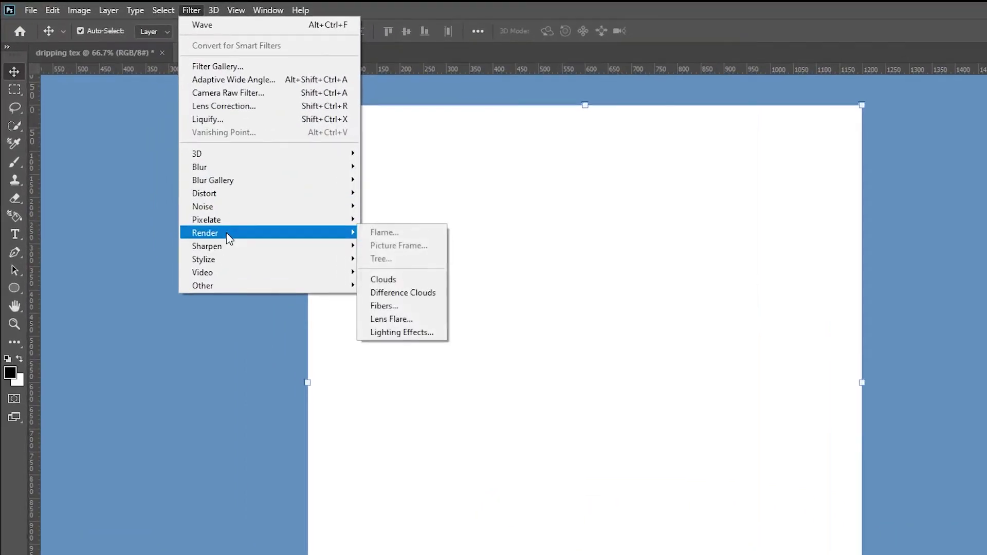
pyautogui.click(396, 307)
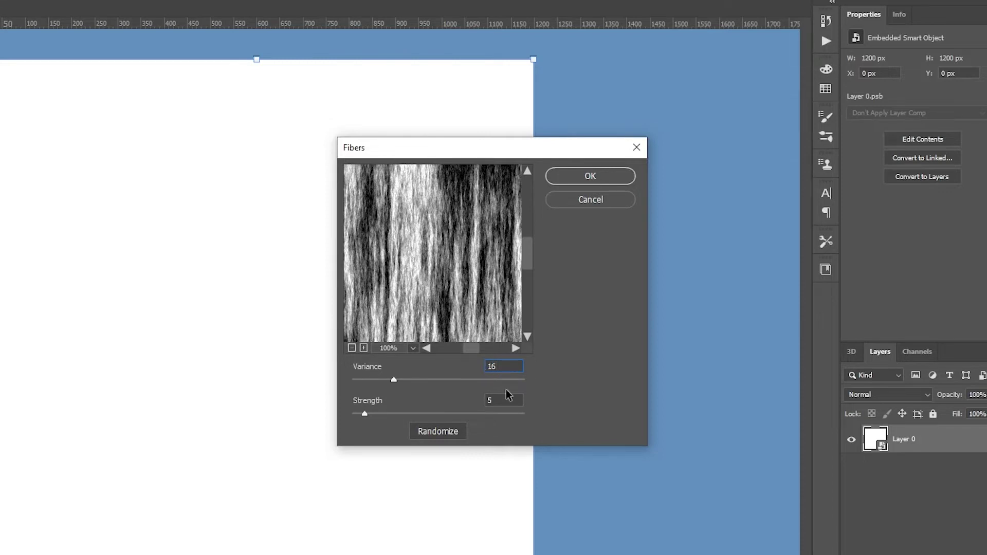
pyautogui.doubleClick(488, 399)
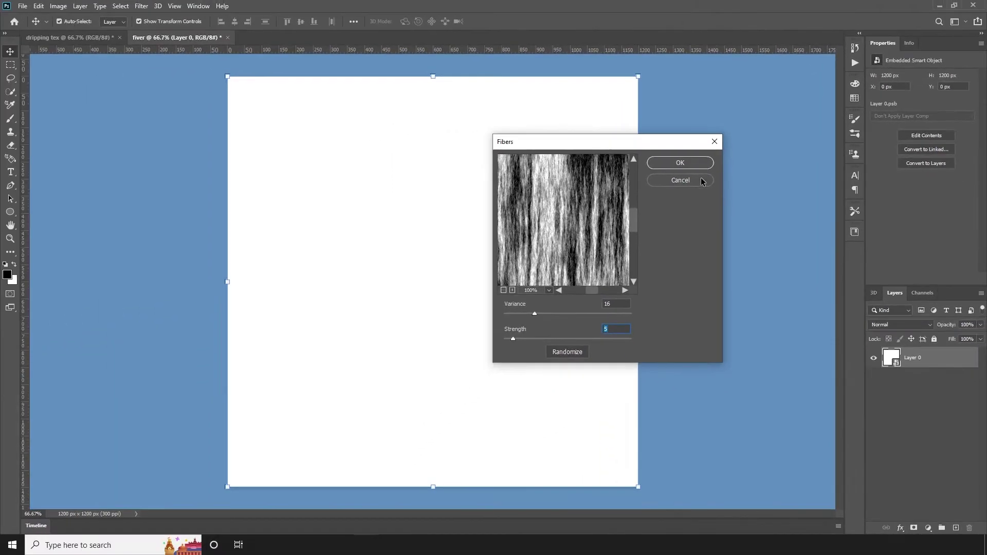
pyautogui.click(696, 167)
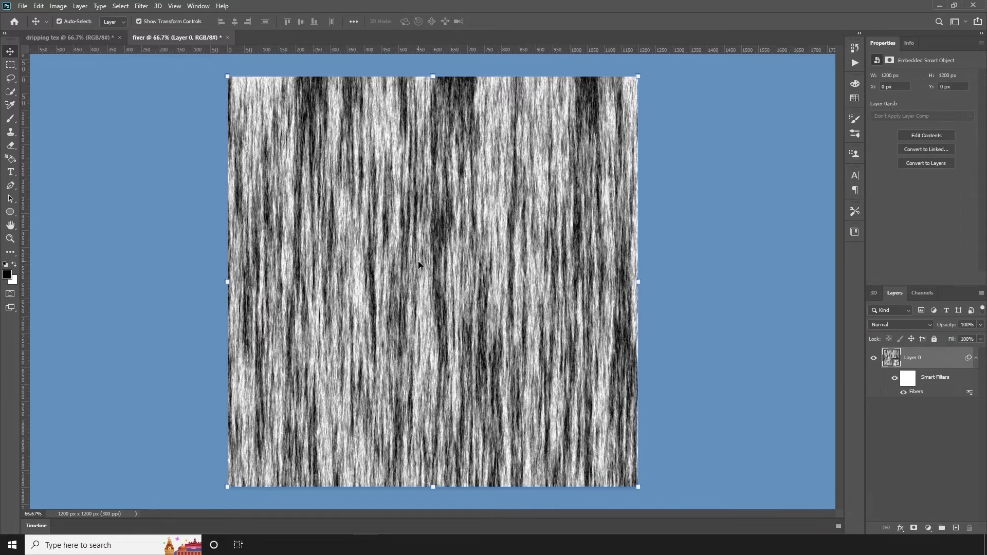
pyautogui.click(683, 265)
# Apply Levels with input white at 60 and output white at 128 to the fibres.
pyautogui.click(921, 357)
pyautogui.hotkey('ctrl', 'l')
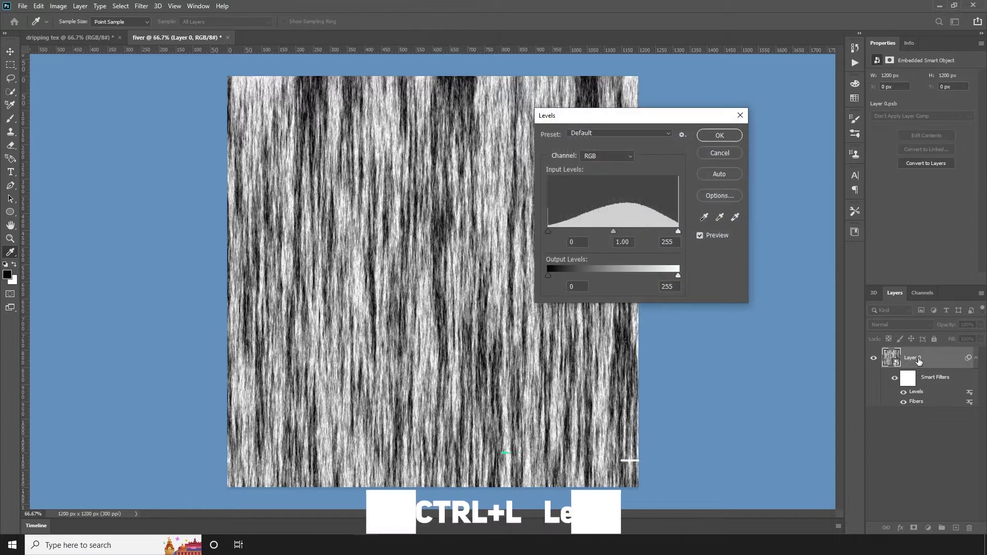
pyautogui.click(739, 116)
pyautogui.click(64, 10)
pyautogui.moveTo(103, 33)
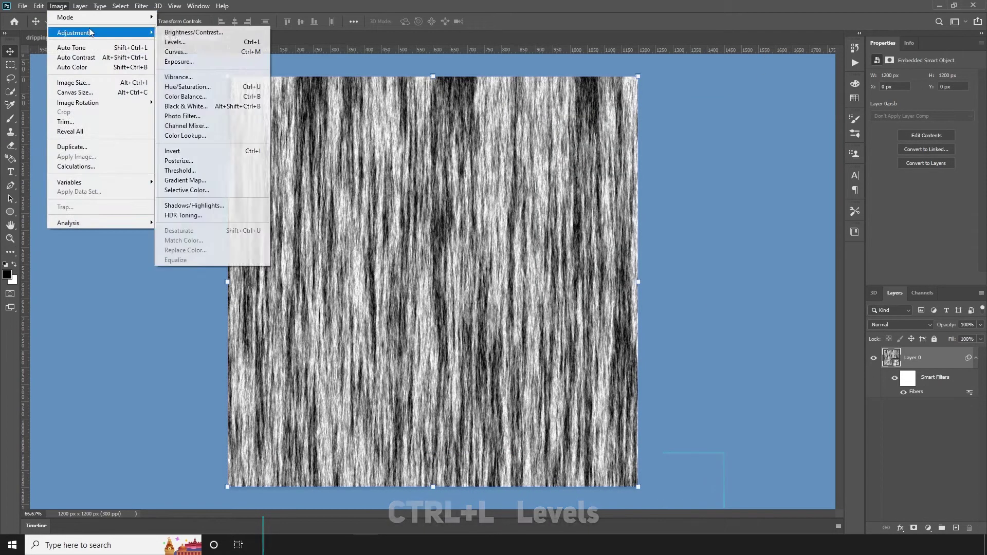
pyautogui.click(174, 41)
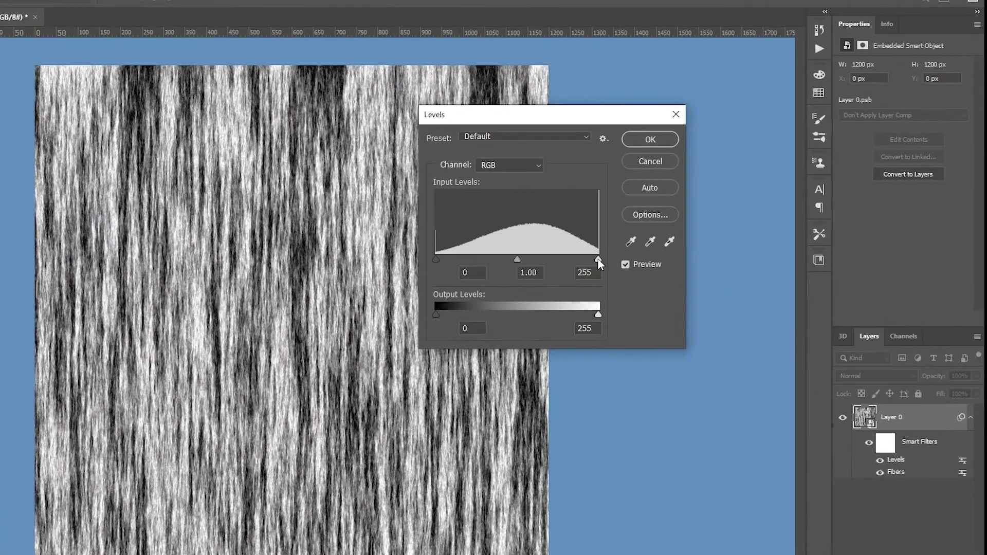
pyautogui.moveTo(677, 232); pyautogui.dragTo(655, 233)
pyautogui.moveTo(569, 261); pyautogui.dragTo(474, 259)
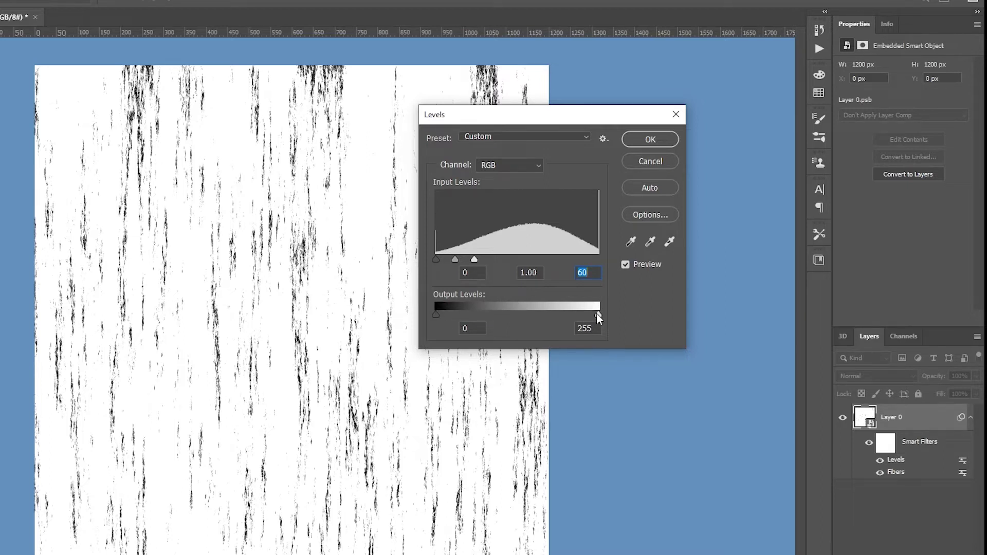
pyautogui.moveTo(596, 313); pyautogui.dragTo(522, 315)
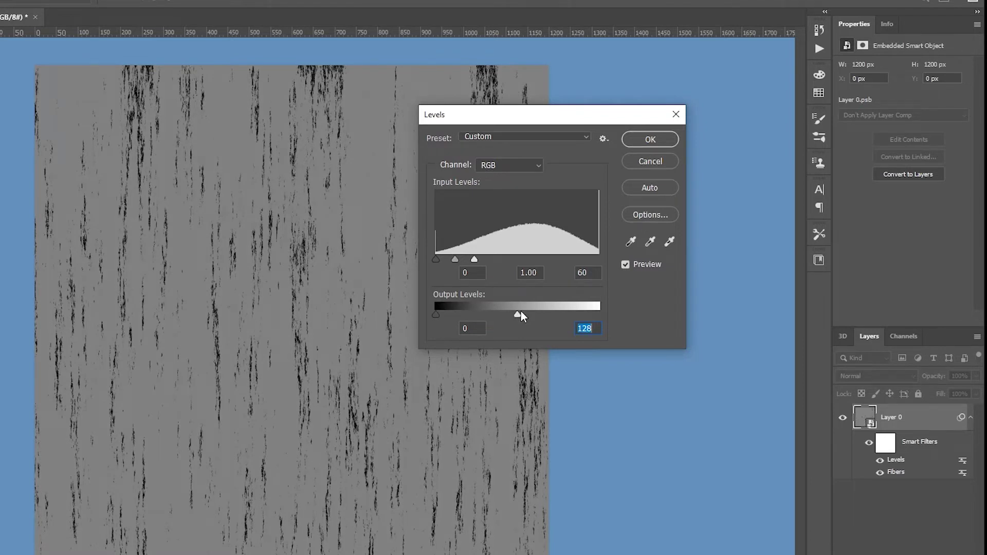
pyautogui.click(650, 138)
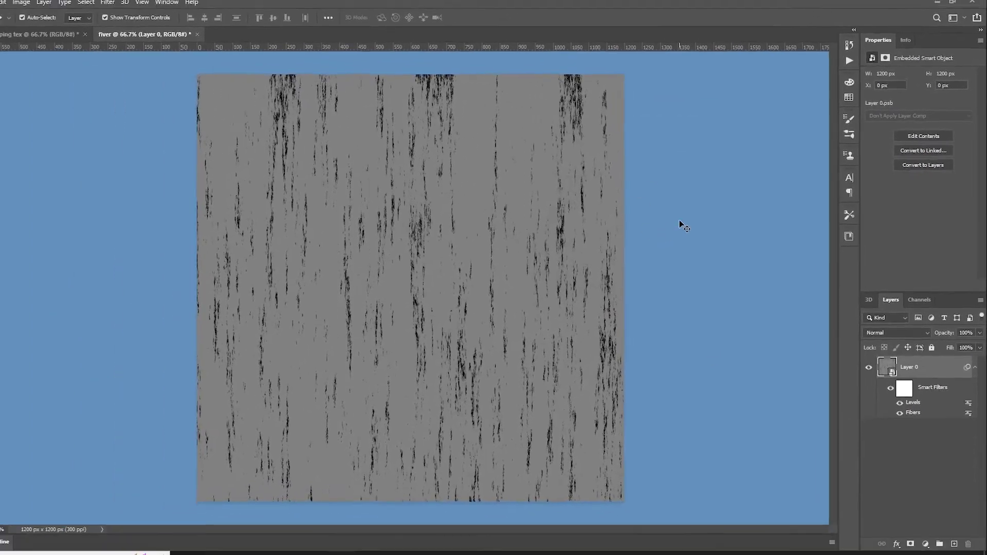
# Blur Layer 0's texture with a 4-pixel Gaussian Blur.
pyautogui.click(930, 357)
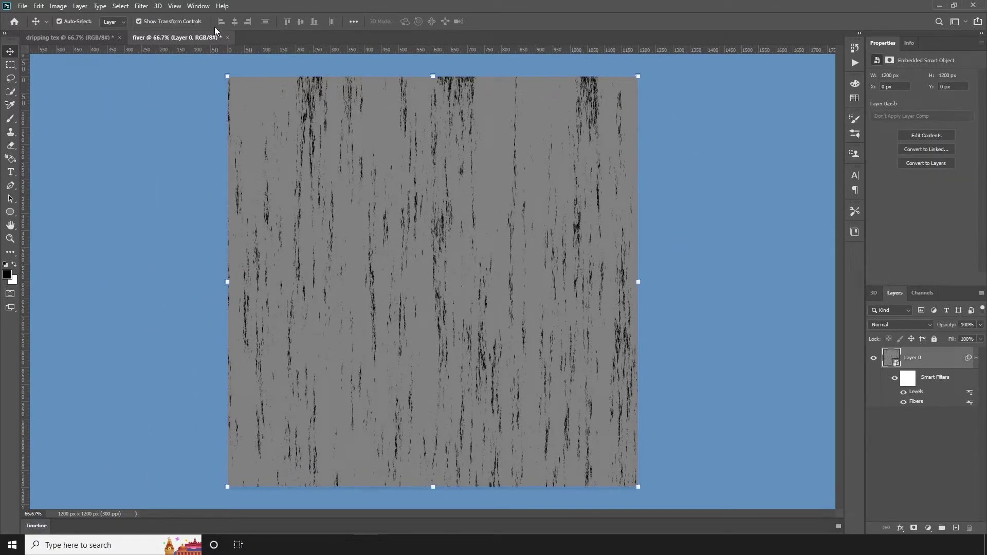
pyautogui.click(141, 6)
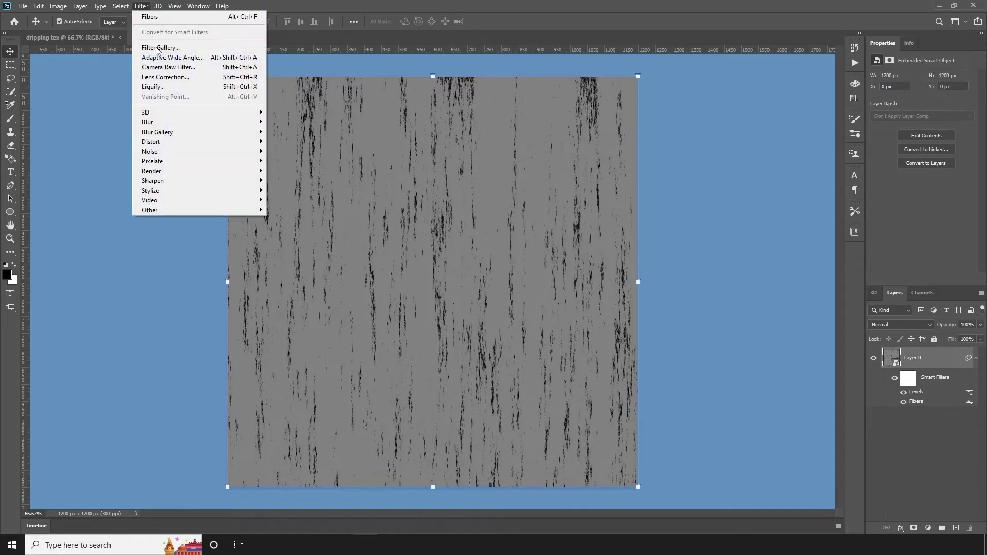
pyautogui.moveTo(168, 123)
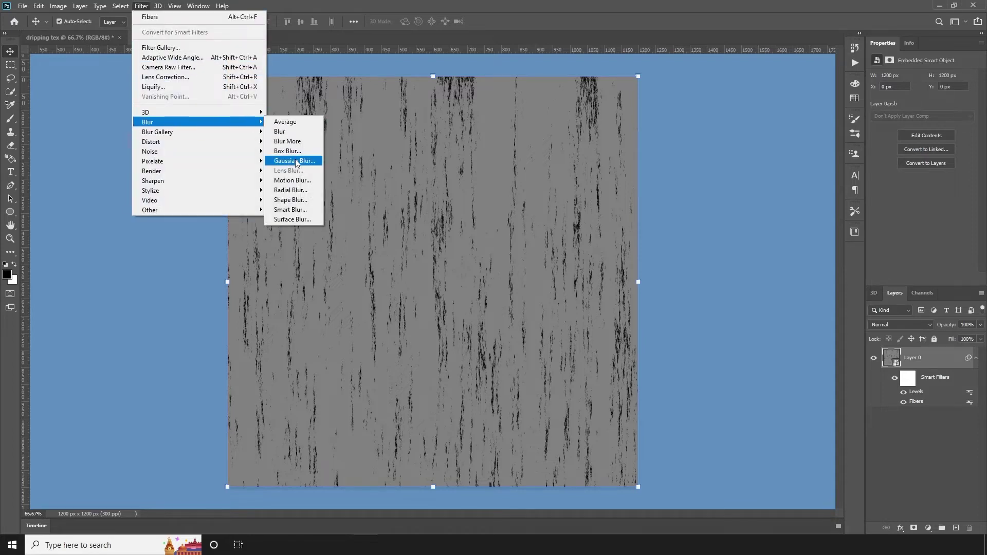
pyautogui.click(287, 162)
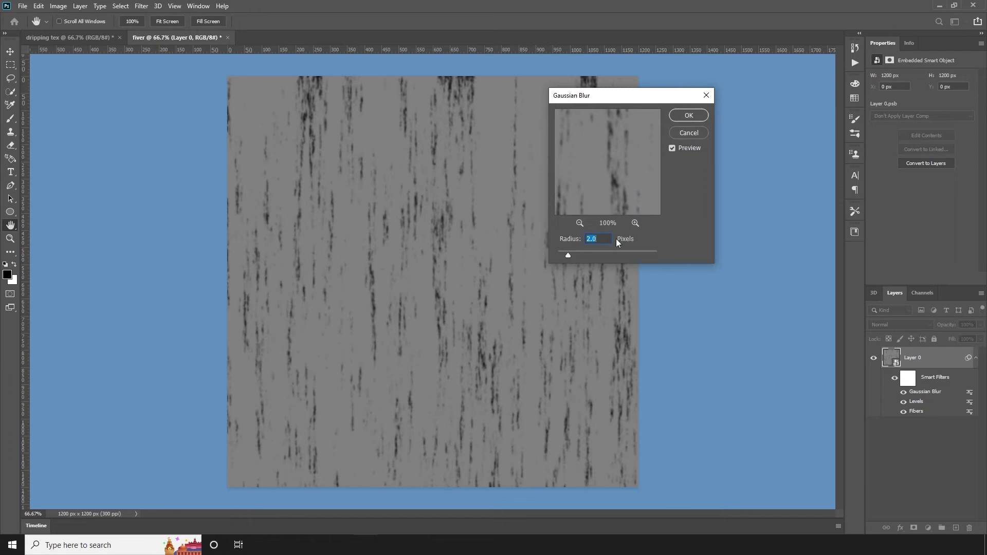
pyautogui.write('4')
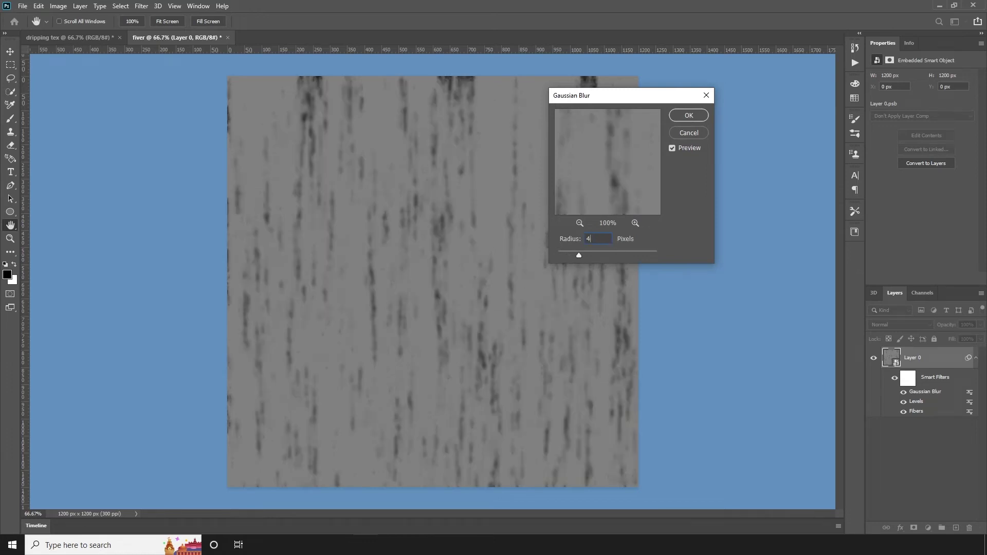
pyautogui.click(704, 116)
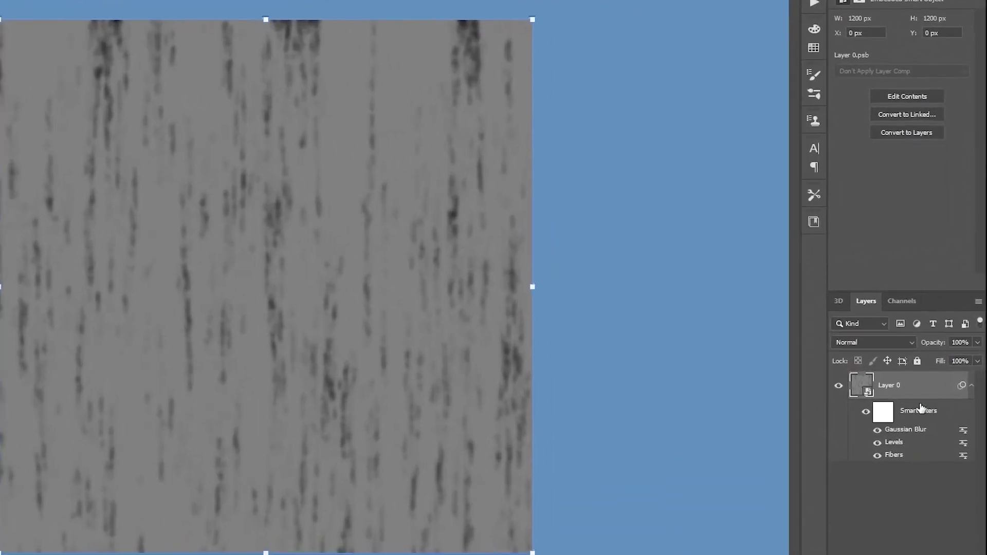
pyautogui.doubleClick(905, 431)
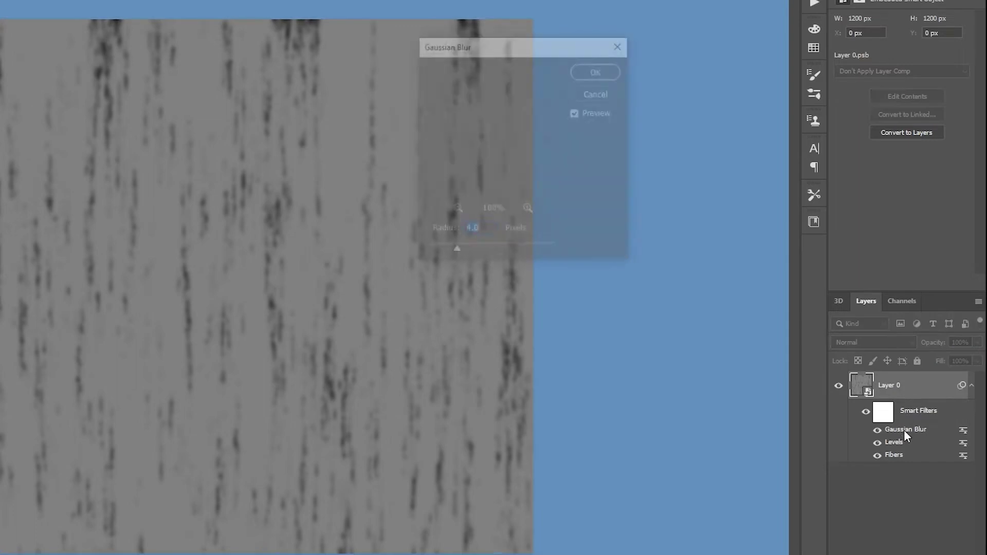
pyautogui.click(611, 98)
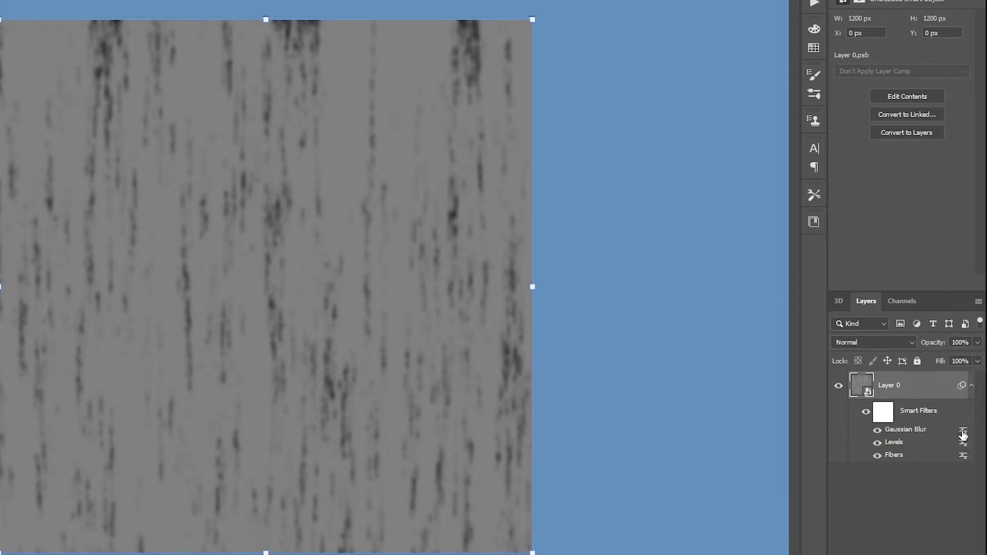
# Set the Gaussian Blur filter's blending mode to Darken.
pyautogui.doubleClick(963, 433)
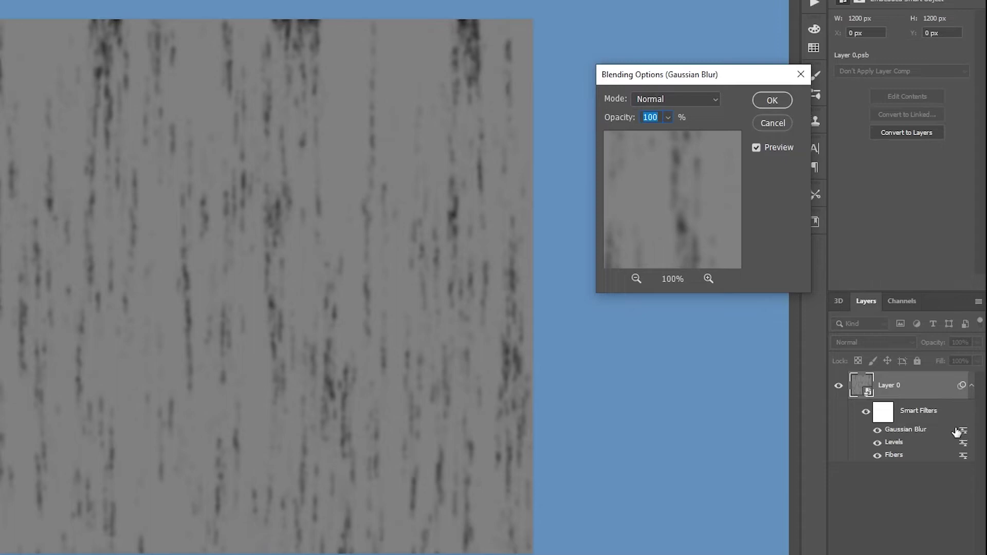
pyautogui.click(662, 98)
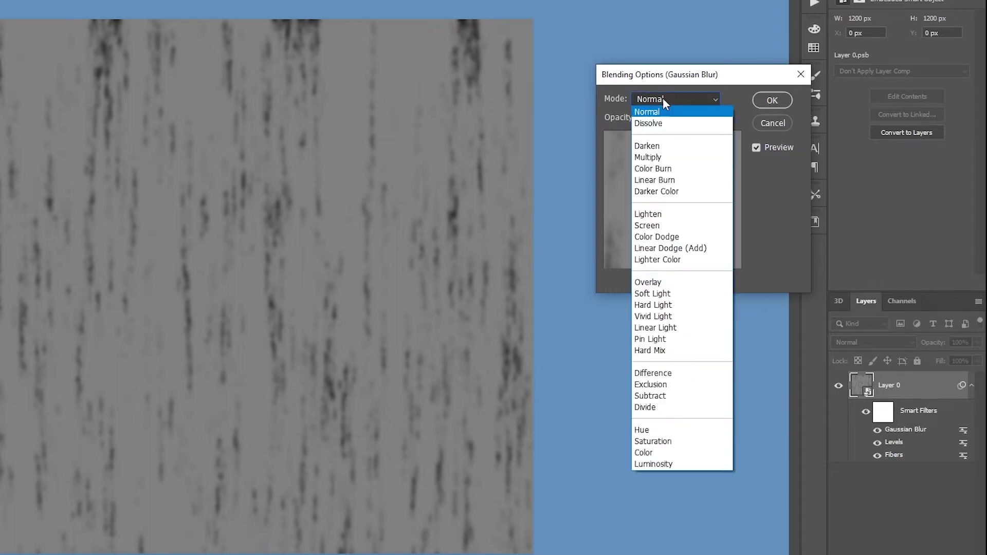
pyautogui.click(662, 141)
pyautogui.click(773, 100)
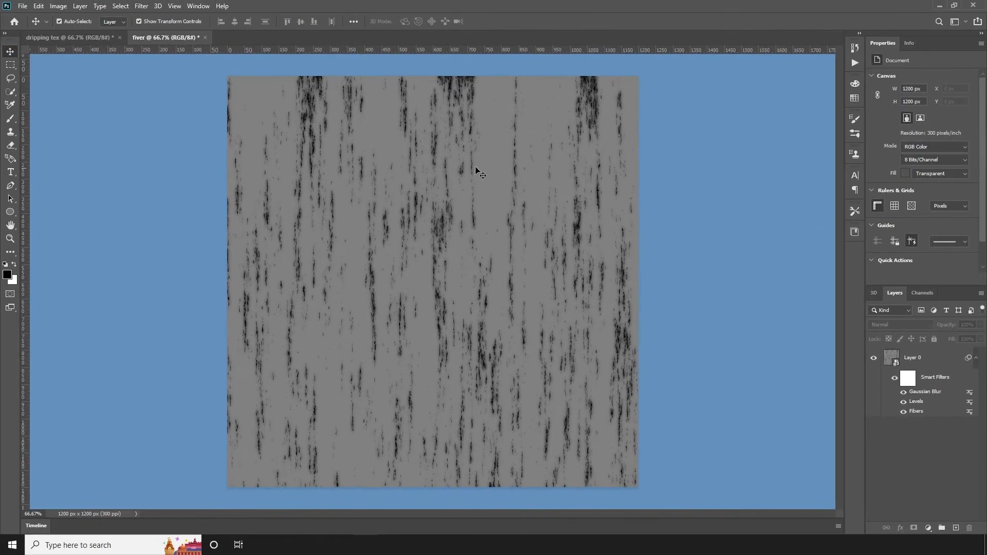
# Add a second Gaussian Blur with a 2-pixel radius to Layer 0.
pyautogui.click(918, 359)
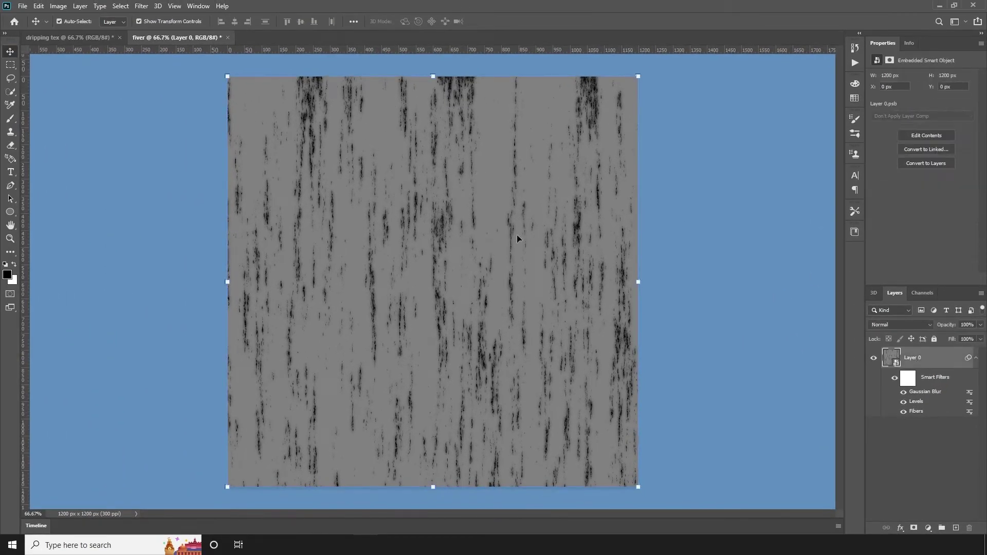
pyautogui.click(140, 6)
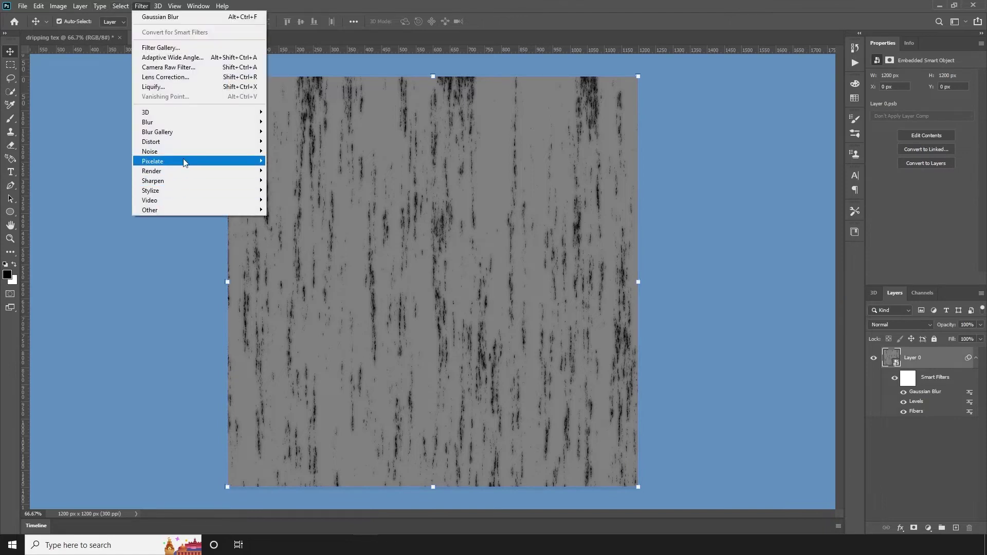
pyautogui.moveTo(232, 123)
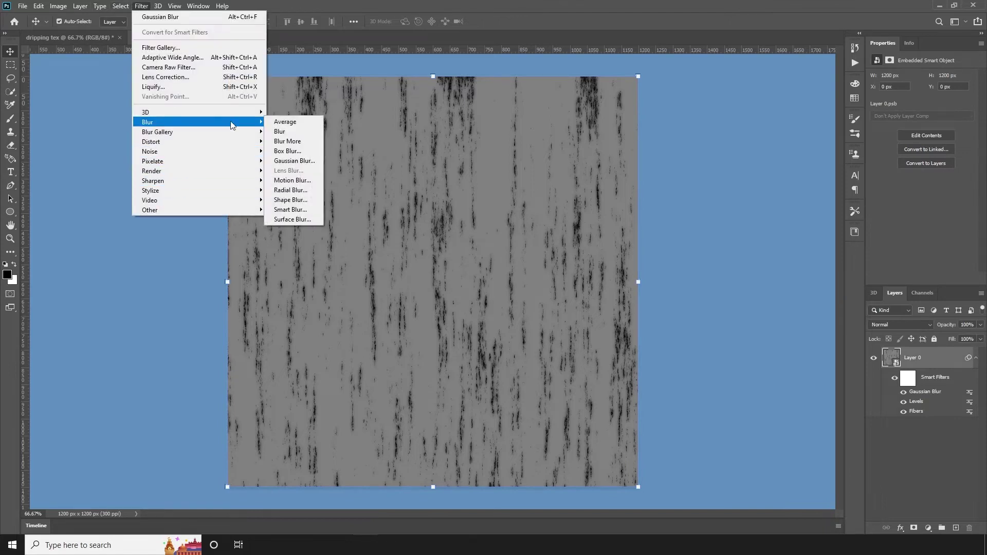
pyautogui.click(294, 161)
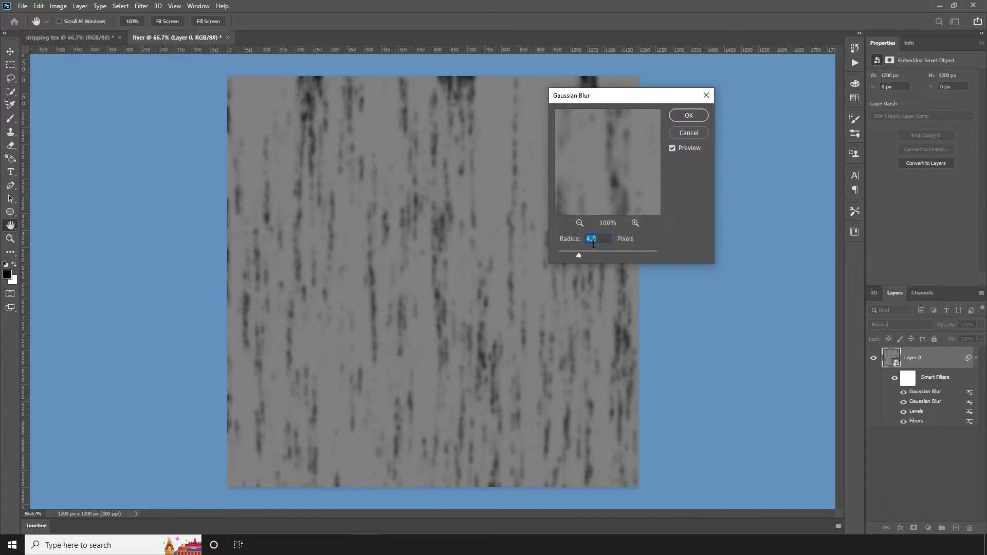
pyautogui.write('2')
pyautogui.click(699, 117)
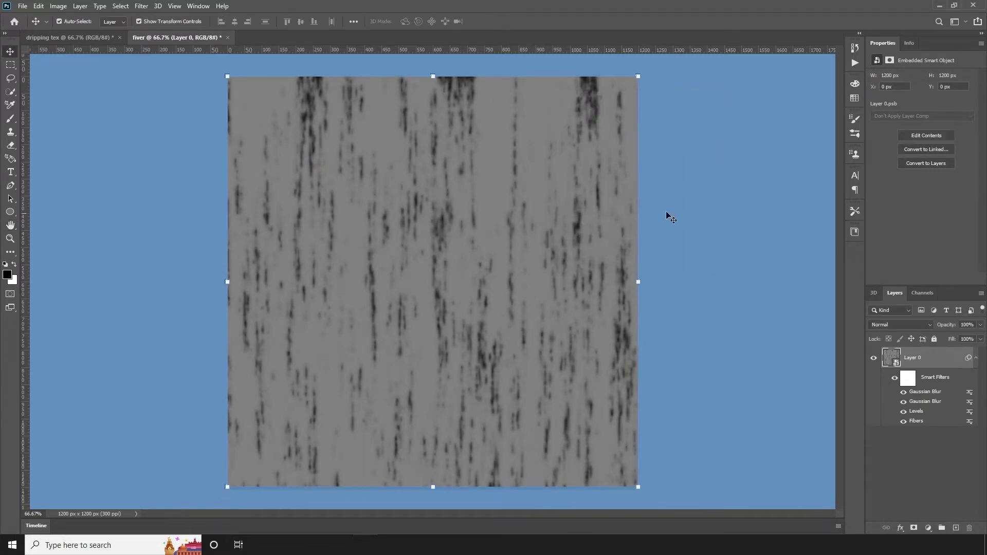
pyautogui.click(710, 224)
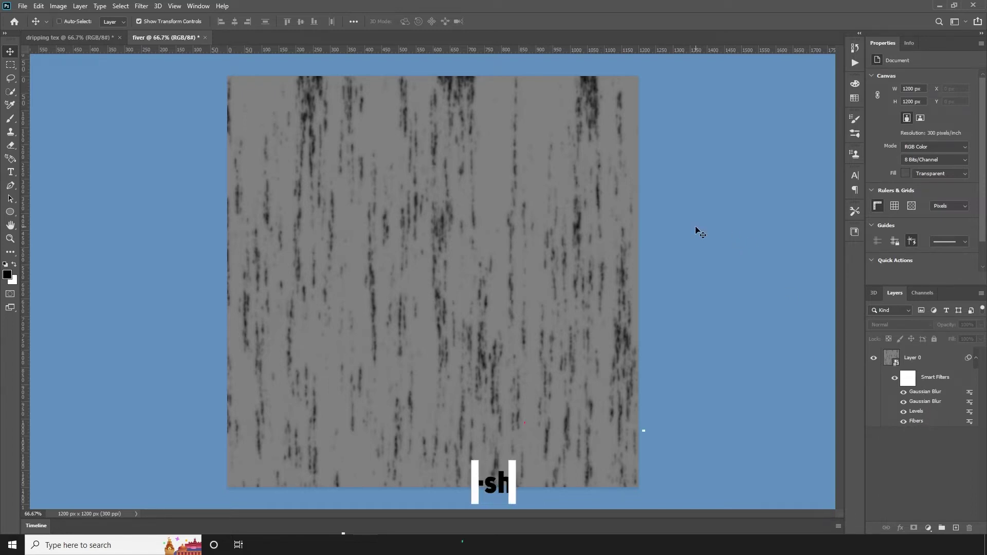
# Save the texture in Photoshop PSD format as 'fiver displacement.psd'.
pyautogui.hotkey('ctrl', 'shift', 's')
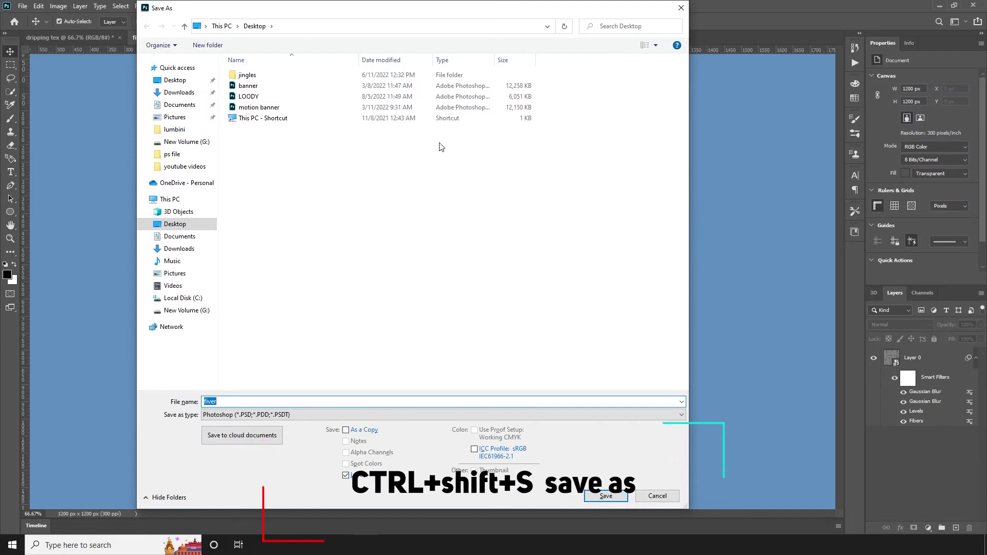
pyautogui.click(236, 417)
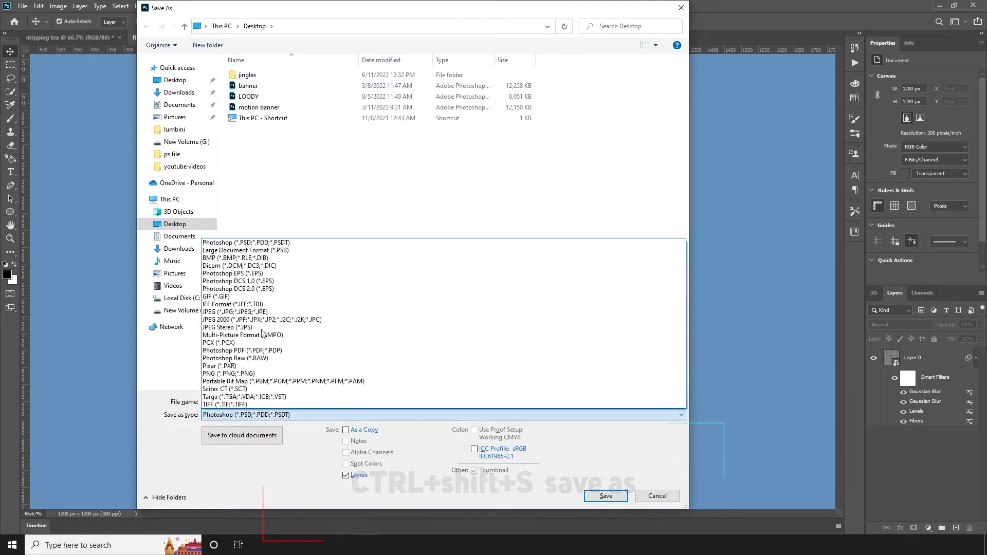
pyautogui.click(262, 248)
pyautogui.hotkey('shift', 'Tab')
pyautogui.press('End')
pyautogui.write('displacement')
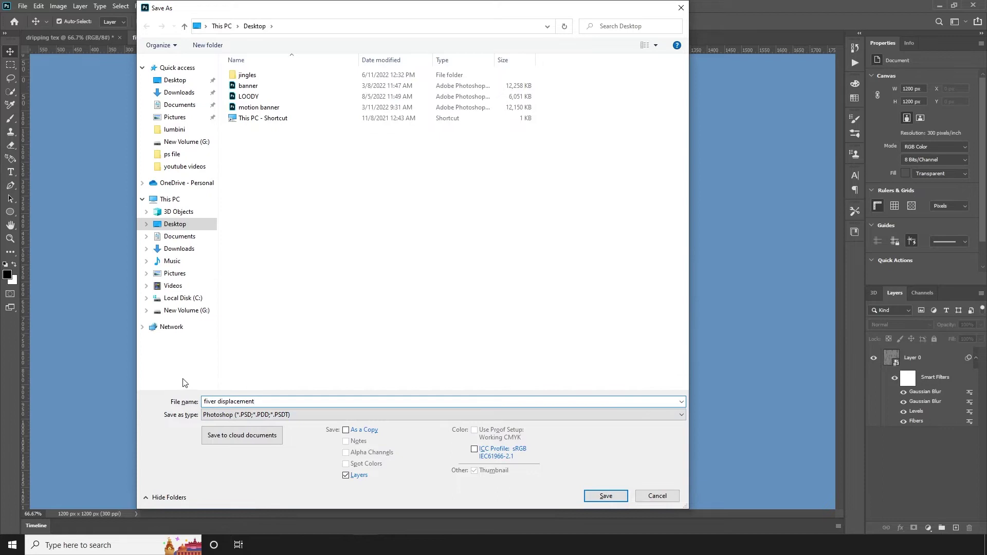
pyautogui.click(599, 496)
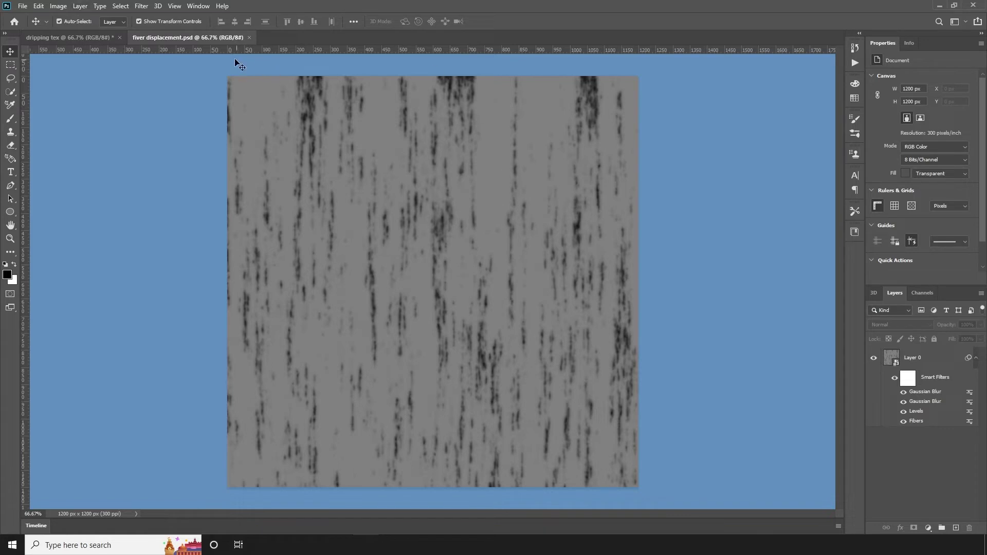
pyautogui.click(62, 39)
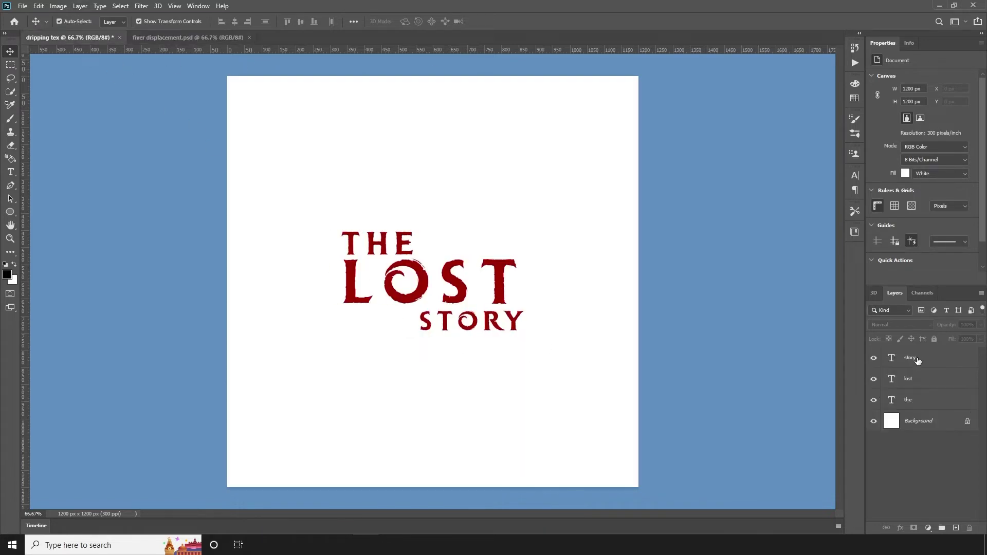
# Merge the three title text layers into one story layer and duplicate it.
pyautogui.hotkey('ctrl', 'alt', 'a')
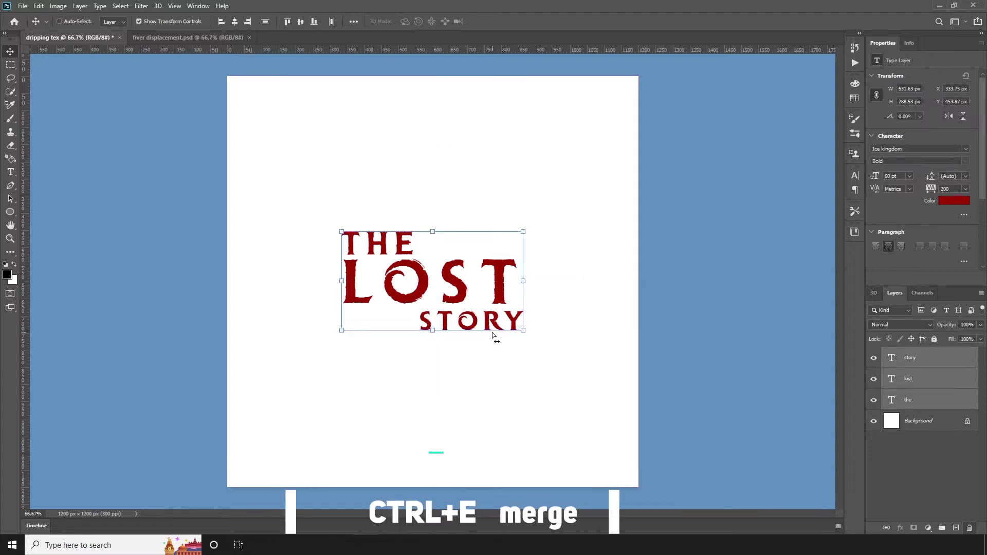
pyautogui.hotkey('ctrl', 'e')
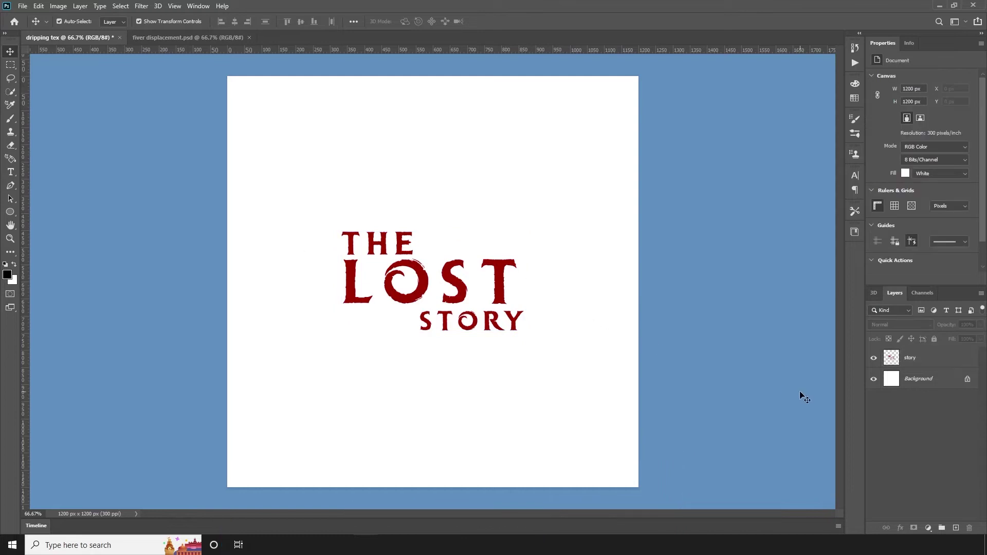
pyautogui.click(918, 360)
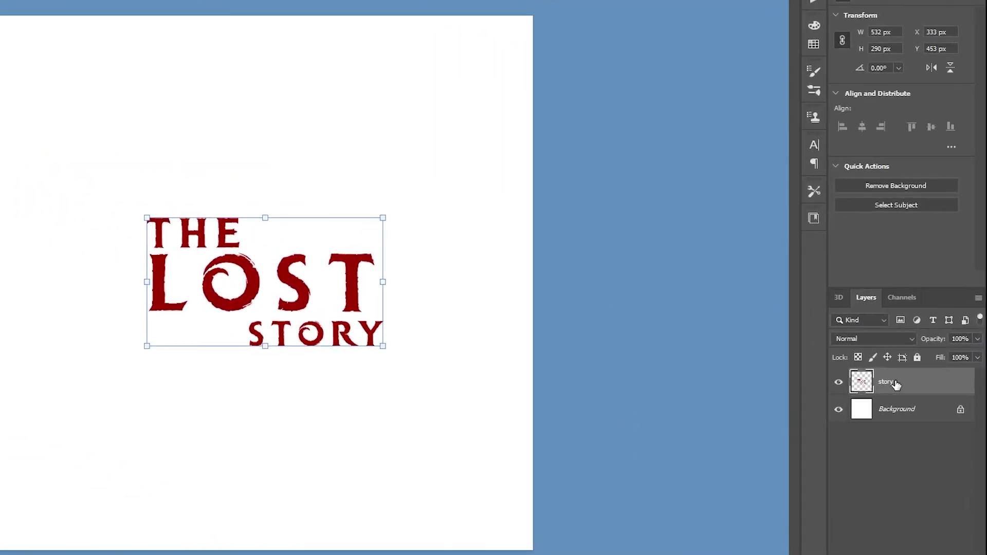
pyautogui.hotkey('ctrl', 'j')
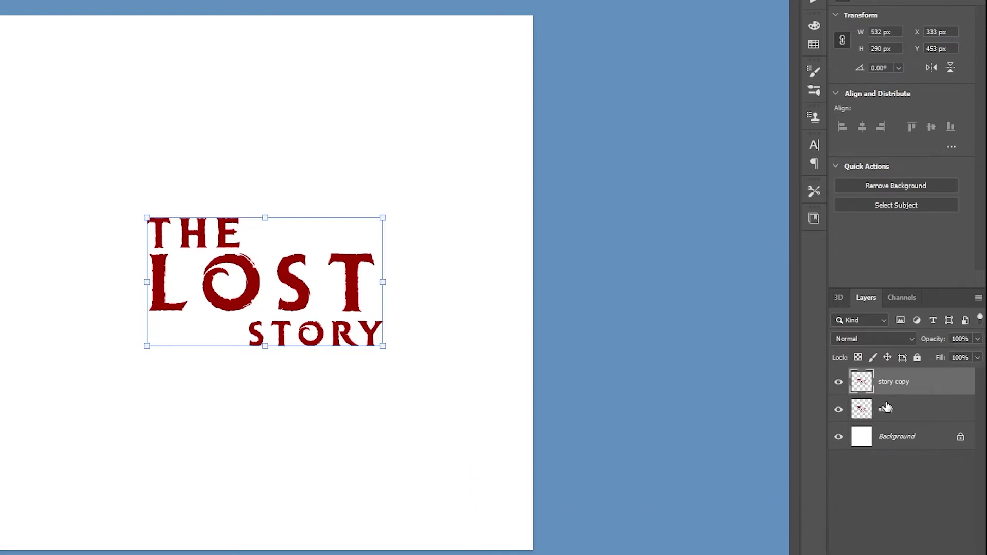
# Hide the original story layer and select the story copy layer.
pyautogui.click(885, 406)
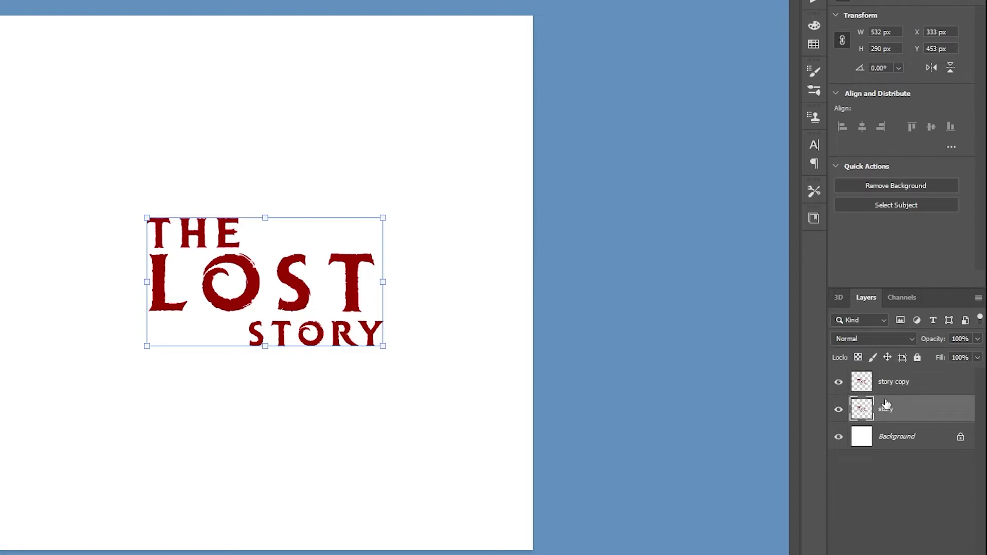
pyautogui.hotkey('alt', ']')
pyautogui.hotkey('alt', '[')
pyautogui.hotkey('alt', ']')
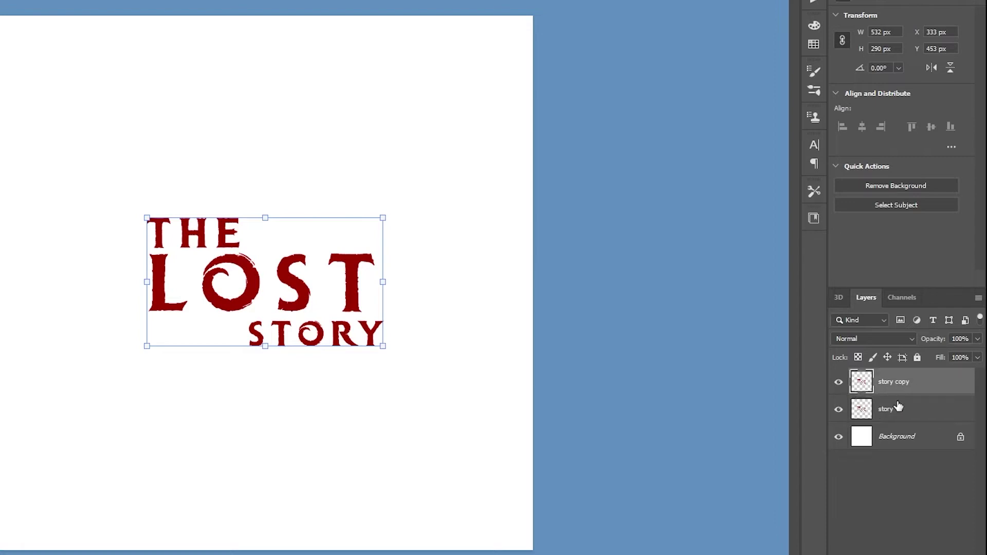
pyautogui.click(895, 414)
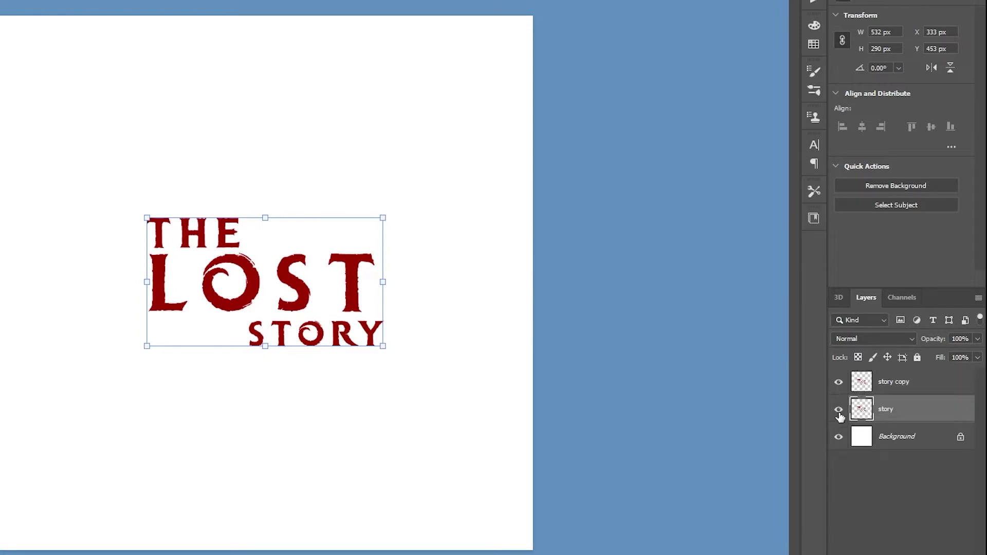
pyautogui.click(838, 409)
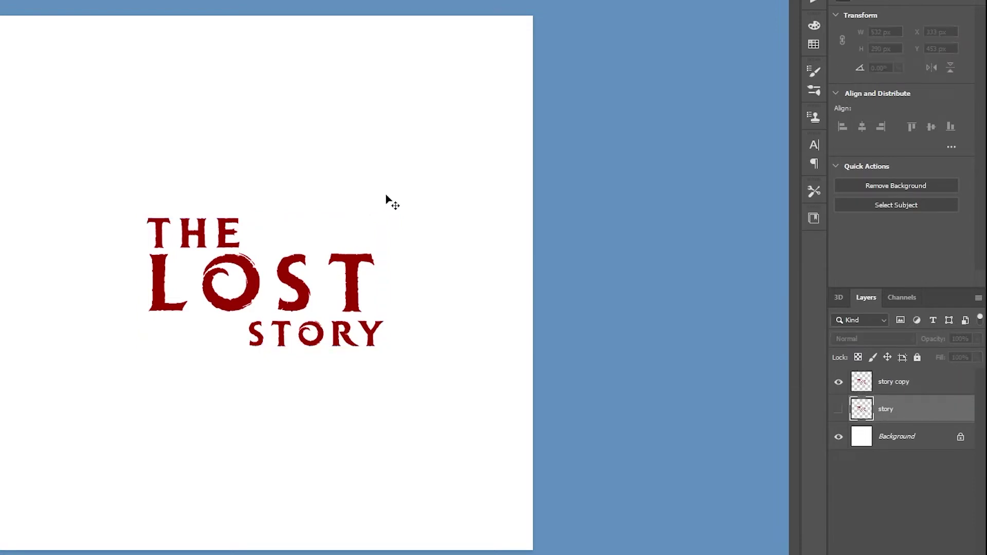
pyautogui.hotkey('alt', ']')
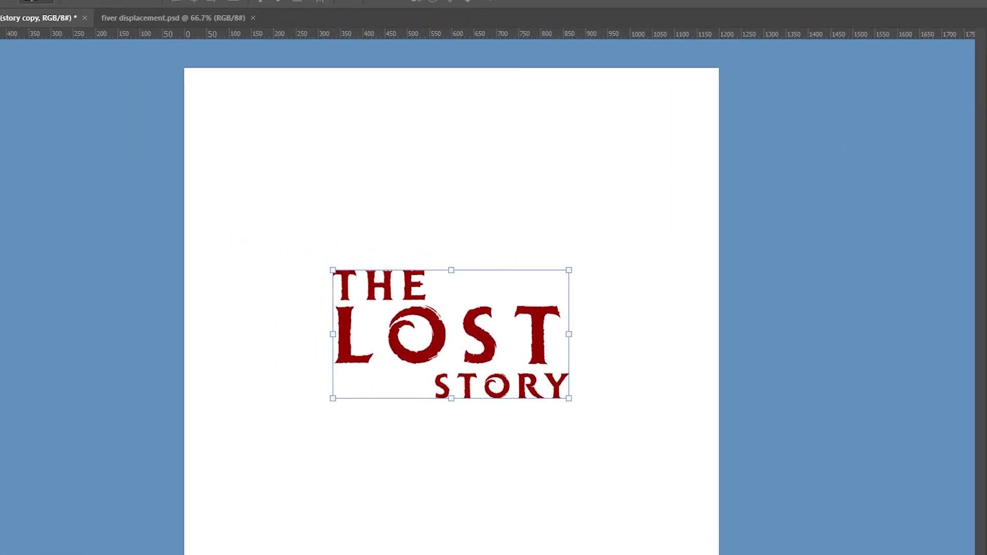
# Apply Displace to the story copy title: Horizontal 0, Vertical 100, map 'fiver displacement'.
pyautogui.click(184, 8)
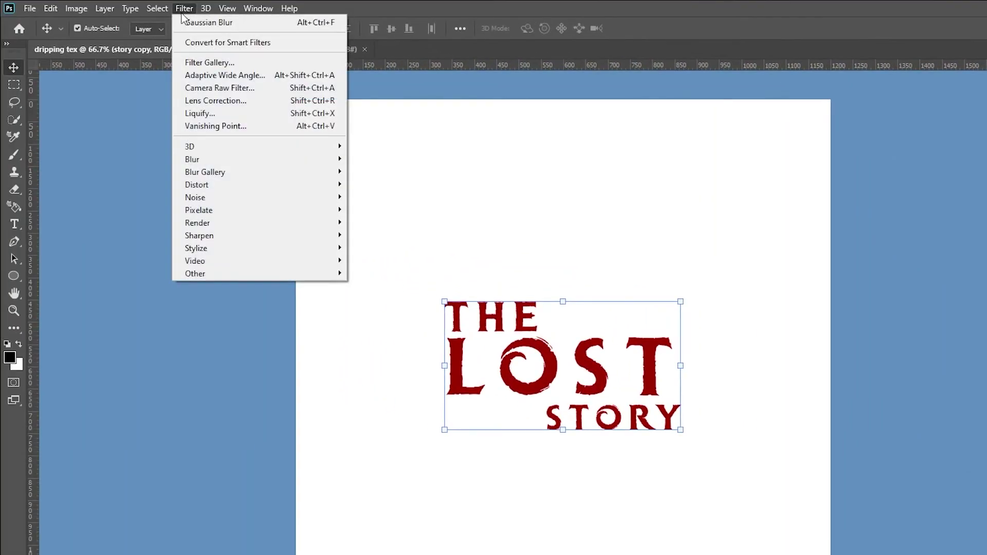
pyautogui.moveTo(216, 186)
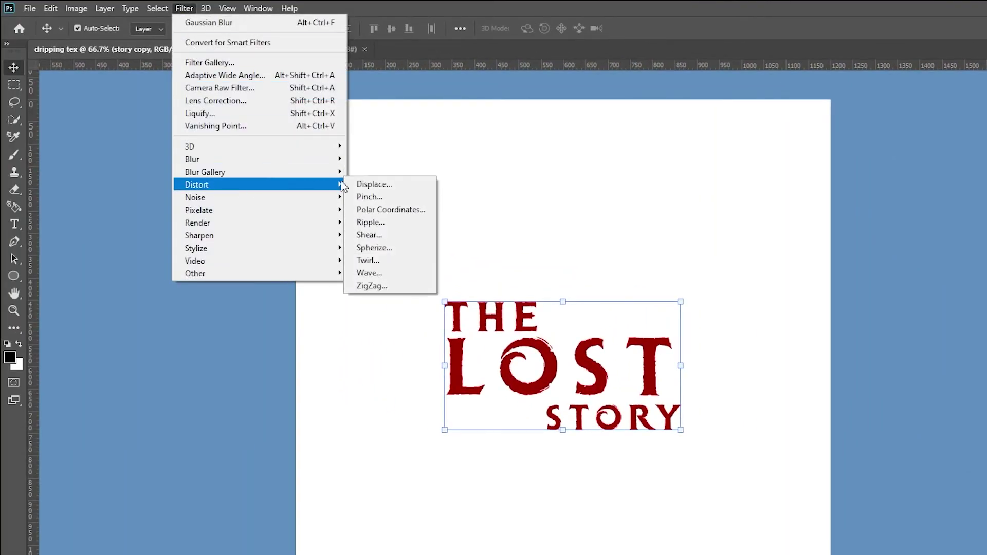
pyautogui.click(356, 184)
pyautogui.press('BackSpace')
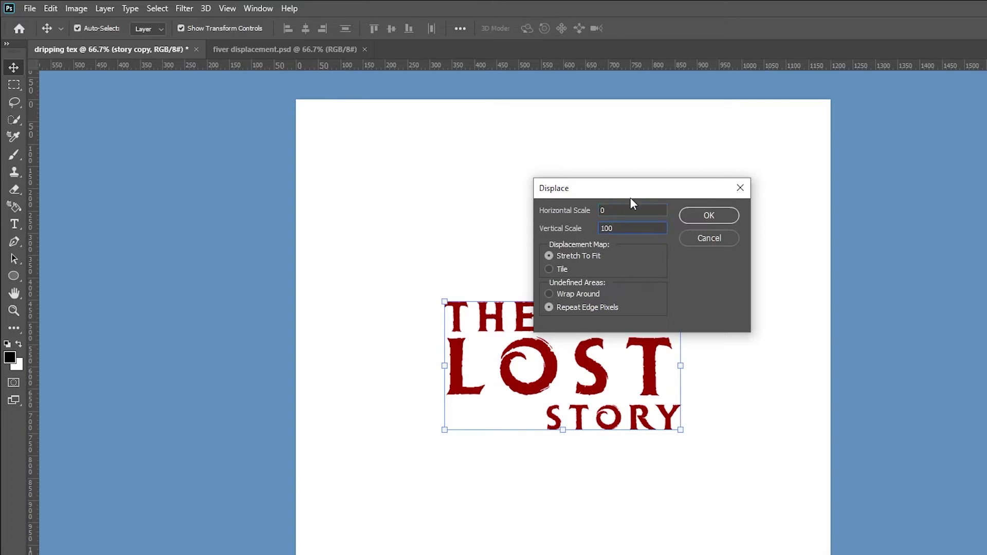
pyautogui.click(599, 211)
pyautogui.click(708, 216)
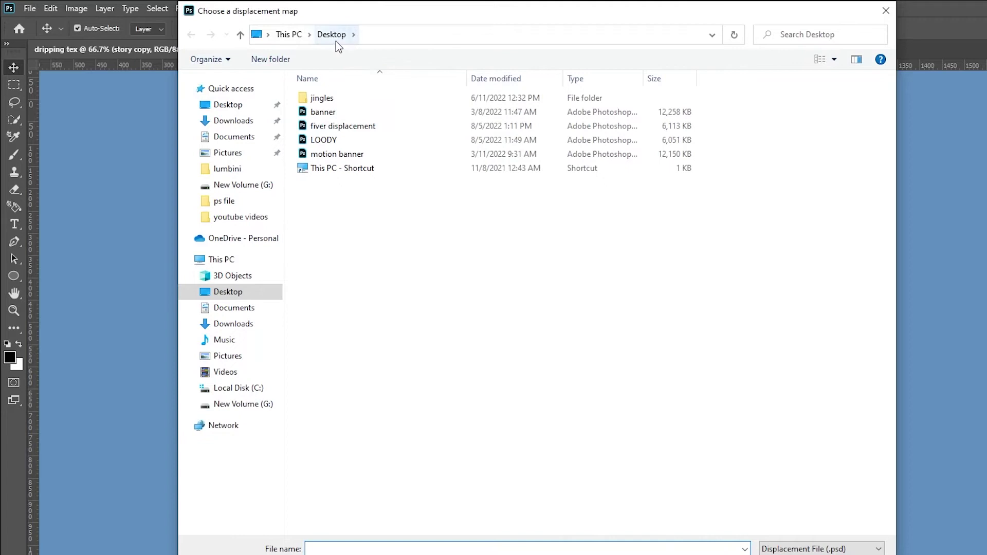
pyautogui.click(329, 128)
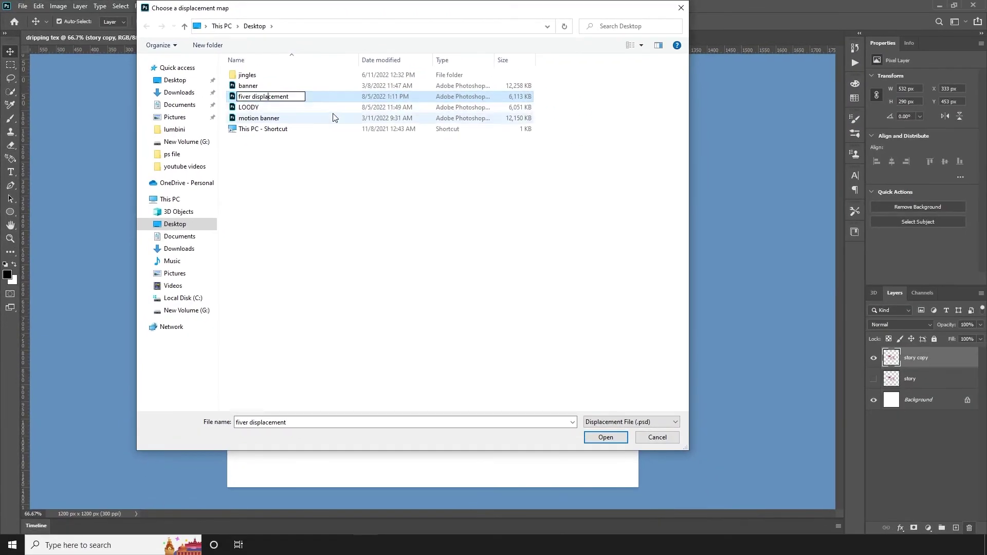
pyautogui.click(601, 437)
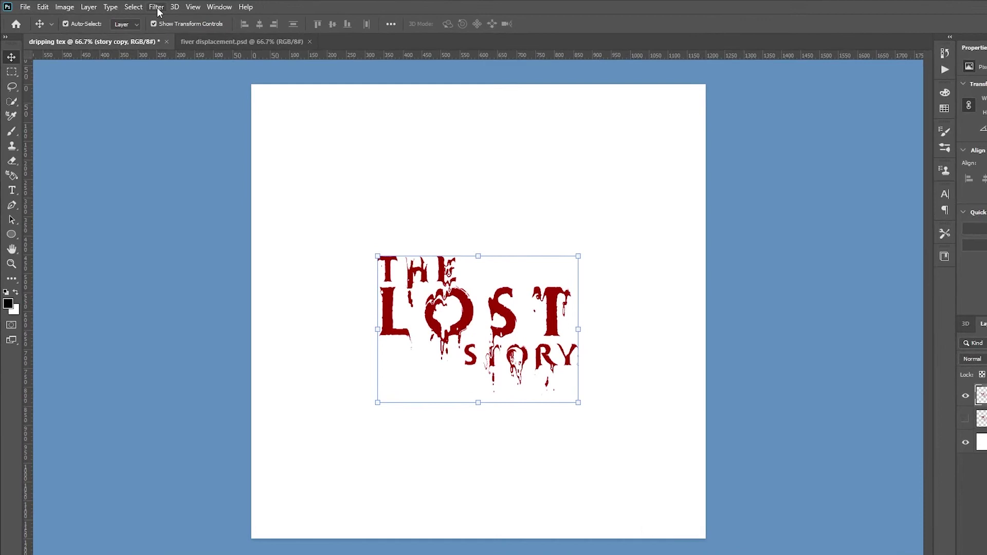
# Reapply the last Displace filter for longer drips, then make the original story layer visible.
pyautogui.click(142, 5)
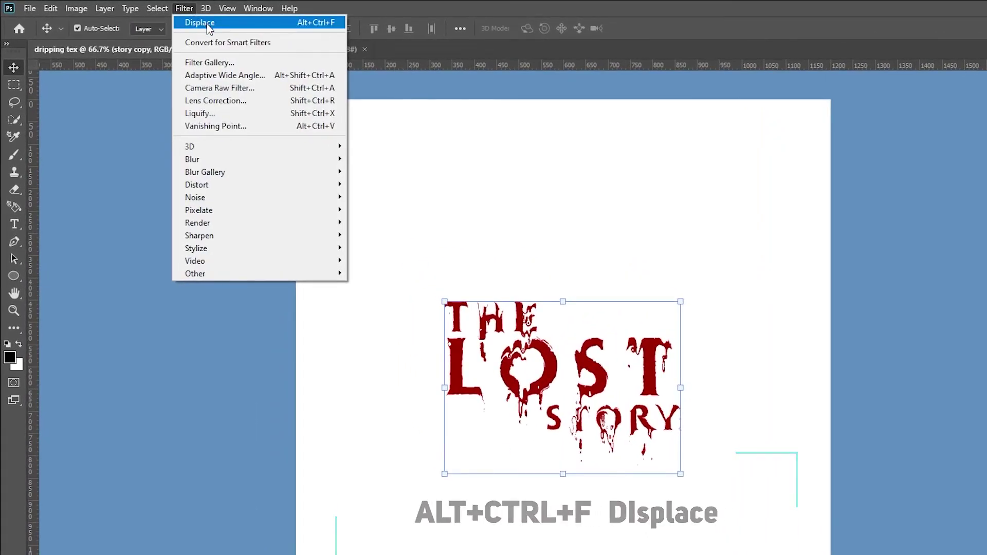
pyautogui.click(222, 23)
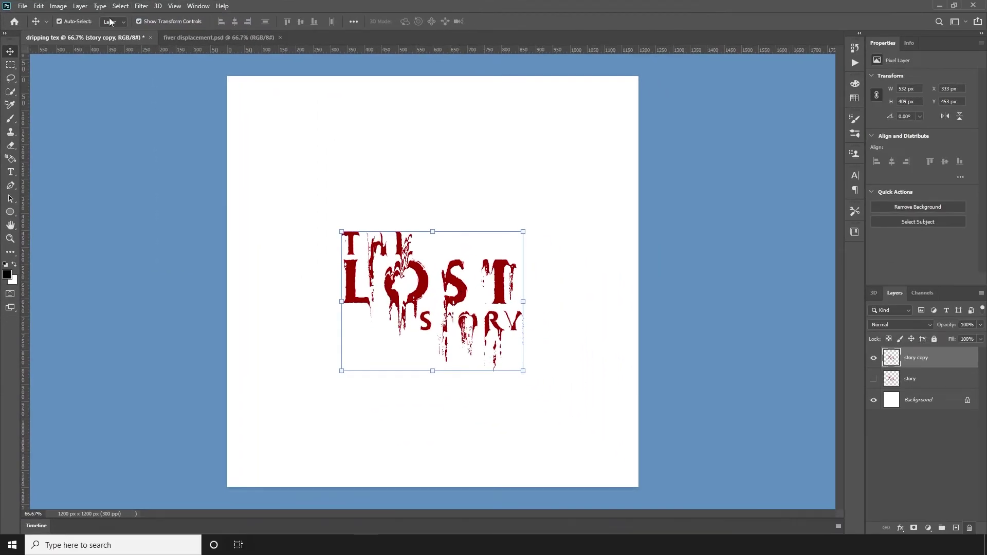
pyautogui.click(452, 216)
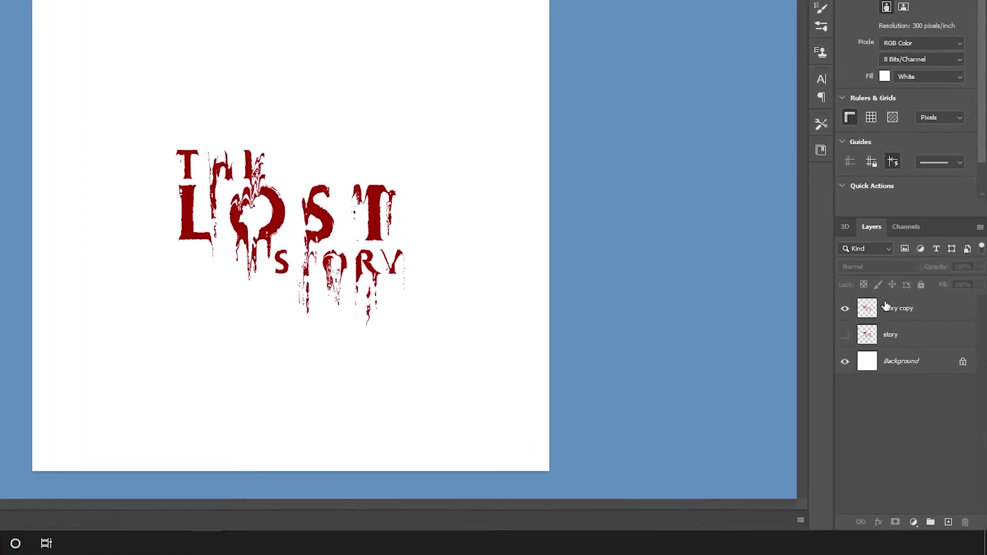
pyautogui.click(841, 329)
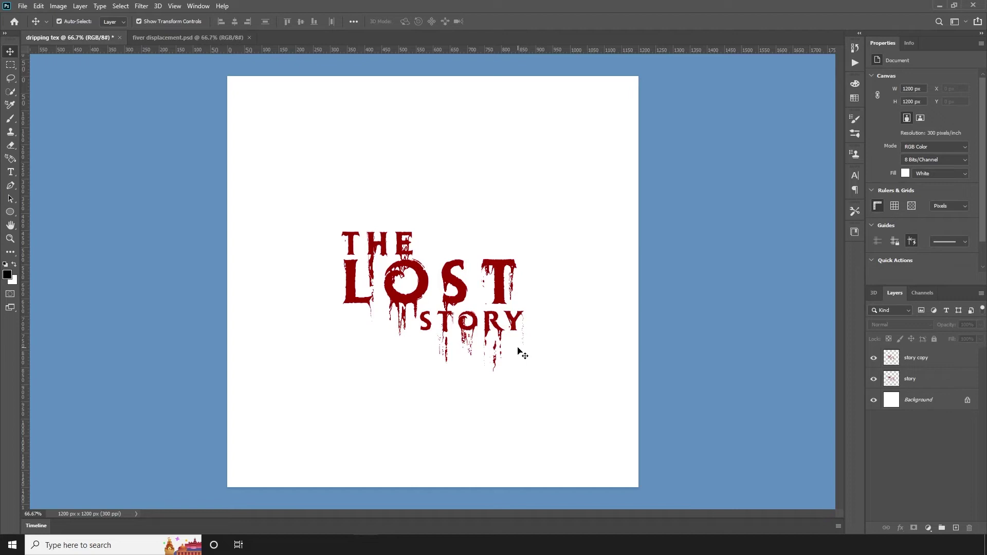
# Rename the story copy layer to 'dripping'.
pyautogui.click(927, 358)
pyautogui.doubleClick(909, 308)
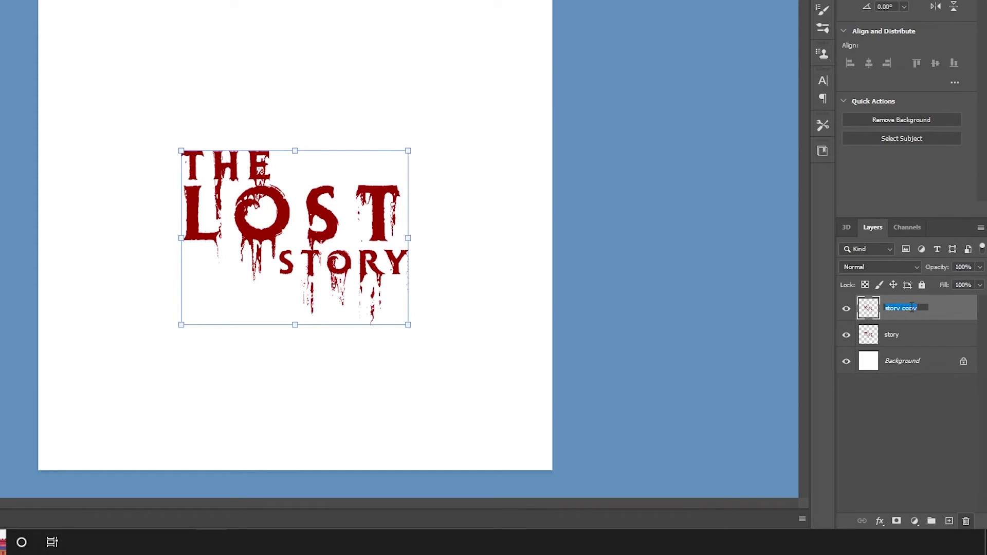
pyautogui.write('dripping')
pyautogui.press('Return')
# Toggle the dripping and story layers' visibility to compare, leaving the story layer shown.
pyautogui.click(846, 308)
pyautogui.click(846, 308)
pyautogui.click(846, 335)
pyautogui.click(846, 335)
pyautogui.click(846, 335)
pyautogui.click(846, 336)
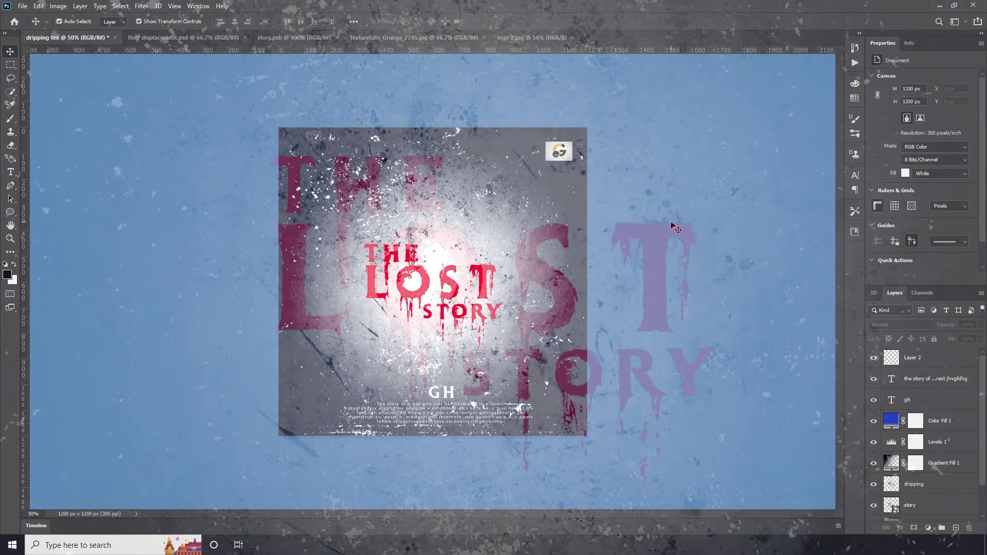